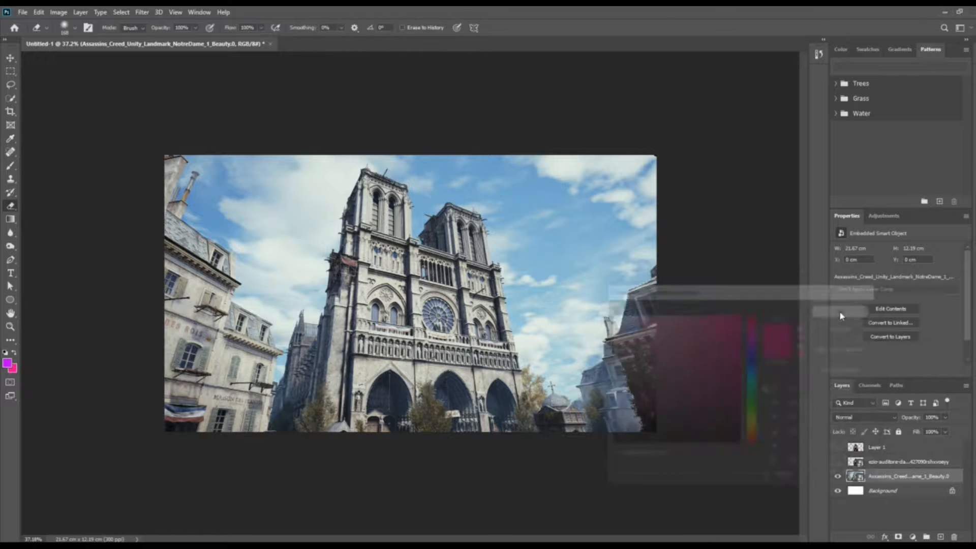
# - Add a purple-to-pink linear gradient fill above the cathedral image, angled at about 161°, and set its blend mode to Color
pyautogui.click(913, 537)
pyautogui.click(929, 366)
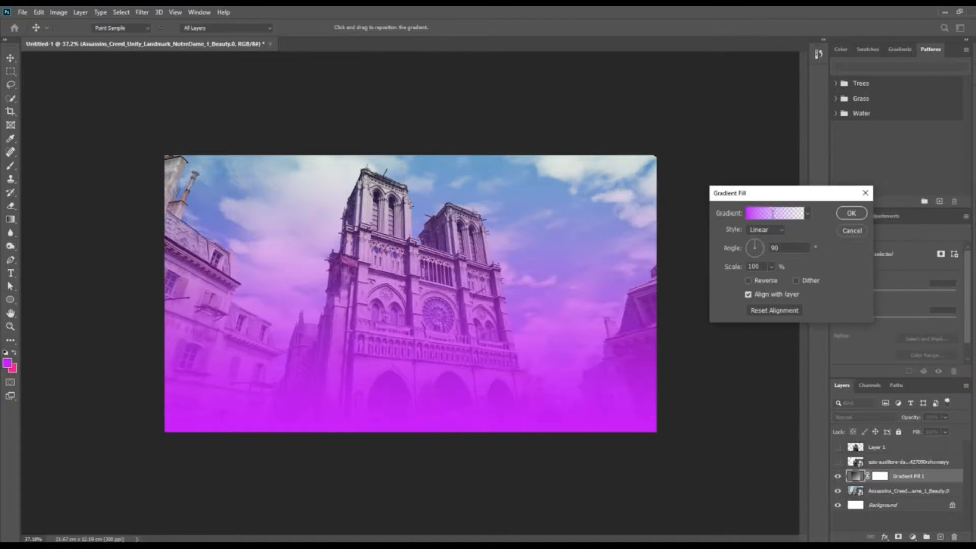
pyautogui.click(775, 213)
pyautogui.click(734, 147)
pyautogui.click(754, 250)
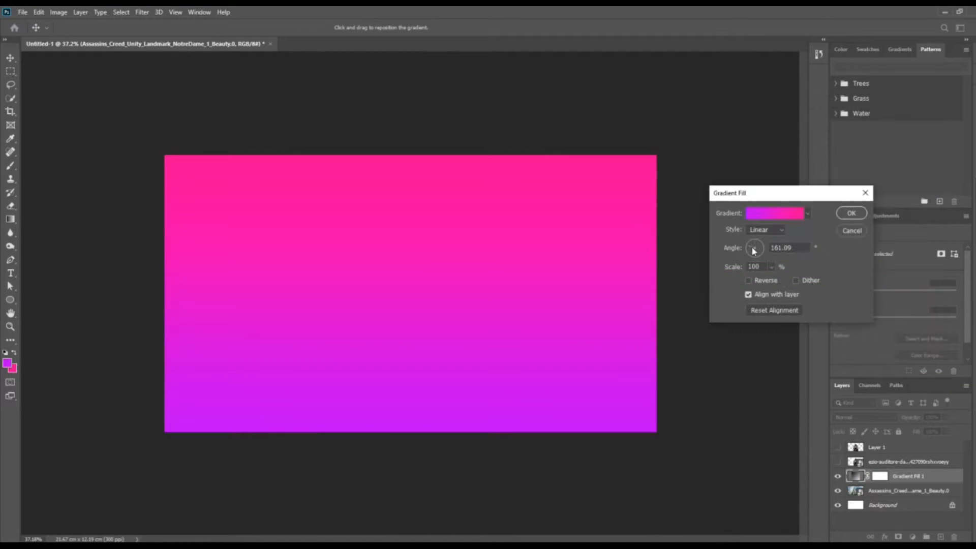
pyautogui.click(842, 213)
pyautogui.click(865, 417)
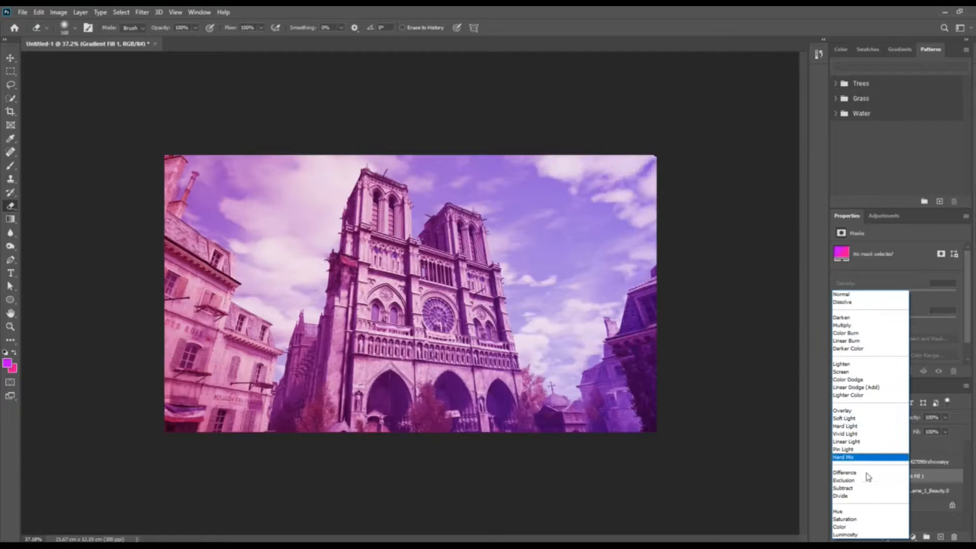
pyautogui.click(857, 528)
# - Add a Levels adjustment above the gradient fill with shadows at 21, midtones at 0.49 and highlights at 240
pyautogui.click(913, 537)
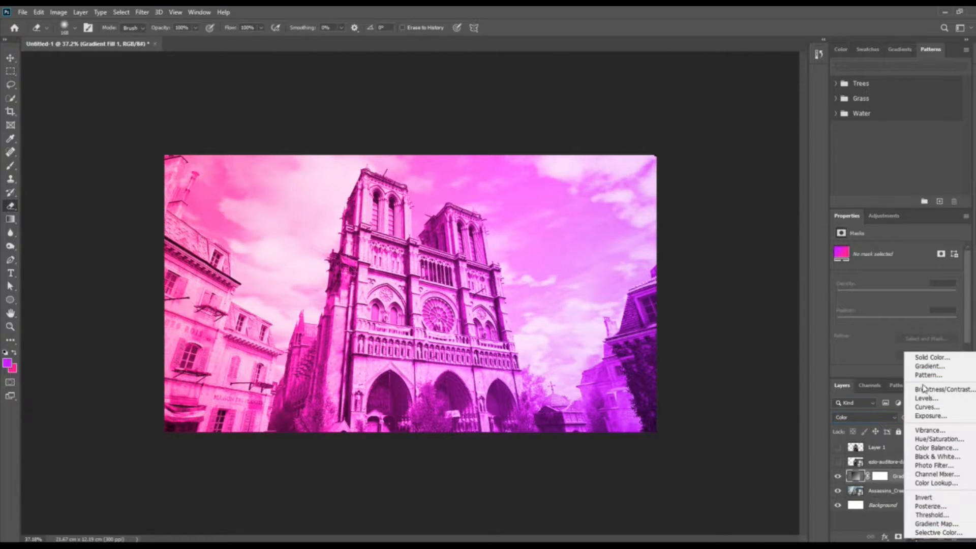
pyautogui.click(923, 399)
pyautogui.moveTo(858, 329); pyautogui.dragTo(860, 328)
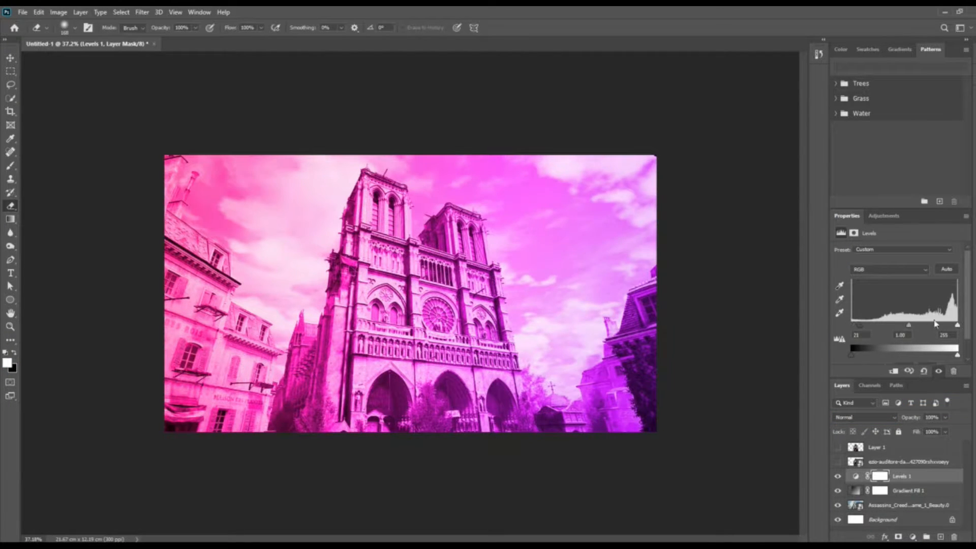
pyautogui.moveTo(958, 325); pyautogui.dragTo(927, 335)
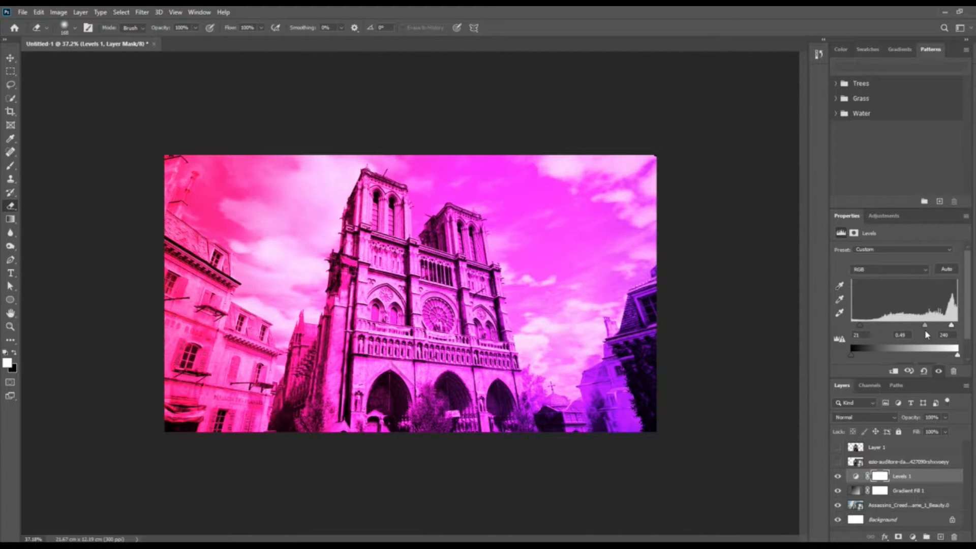
# - Enlarge the cathedral smart object slightly beyond the canvas edges, to about 22.86 × 12.87 cm
pyautogui.click(908, 504)
pyautogui.hotkey('ctrl', 't')
pyautogui.moveTo(657, 156); pyautogui.dragTo(680, 161)
pyautogui.click(494, 27)
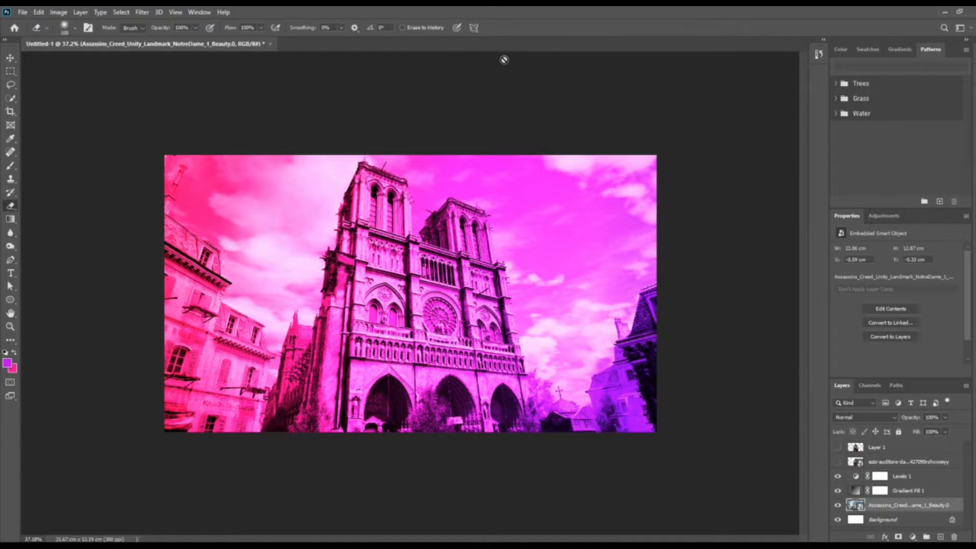
# - Apply the Wind filter to the cathedral smart object with the Stagger method and direction From the Left
pyautogui.click(142, 11)
pyautogui.moveTo(198, 199)
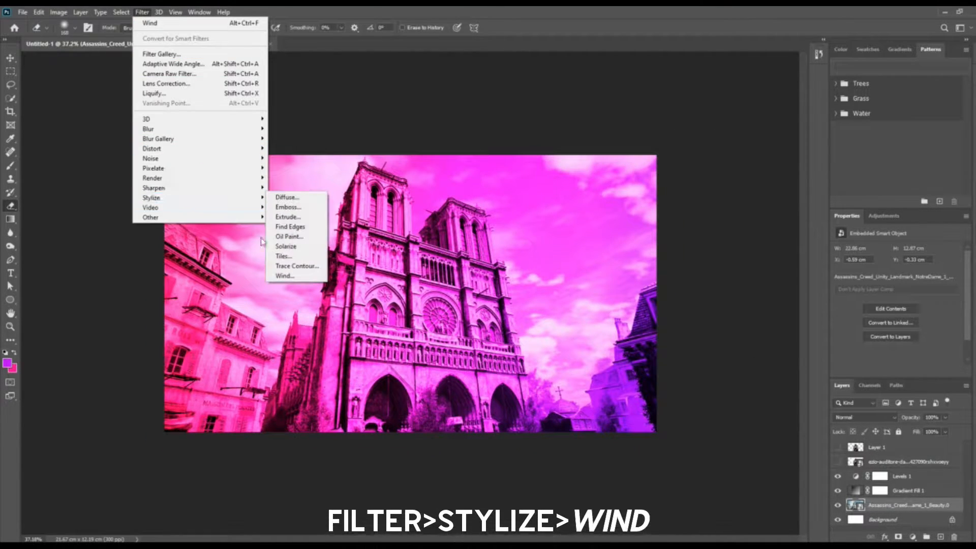
pyautogui.click(305, 276)
pyautogui.click(402, 260)
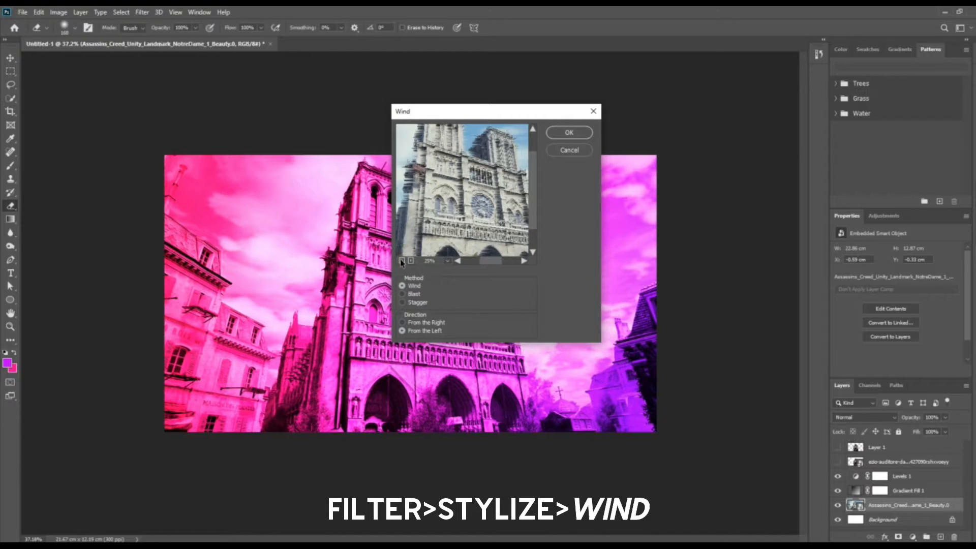
pyautogui.click(406, 294)
pyautogui.click(402, 303)
pyautogui.click(570, 135)
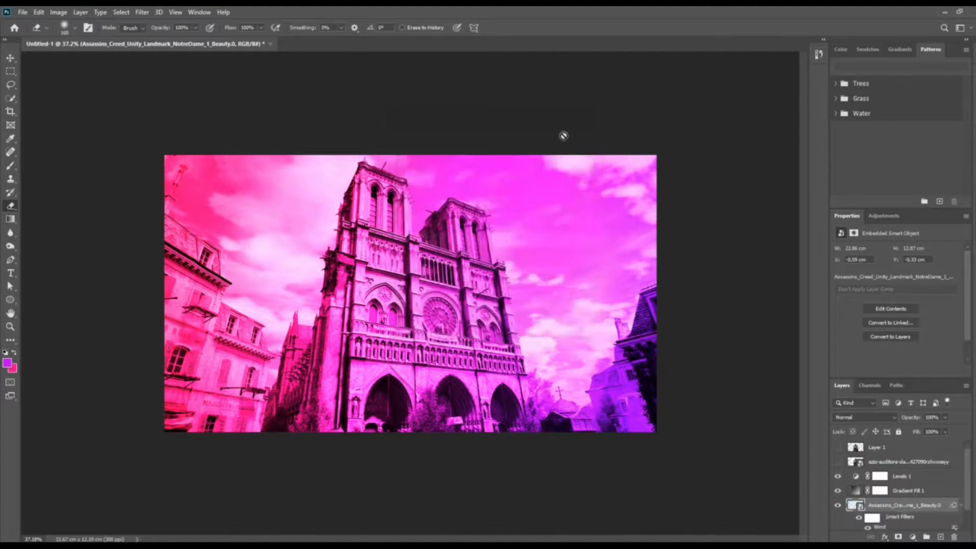
# - Apply a second Wind filter to the cathedral smart object, again using Stagger and From the Left
pyautogui.click(142, 13)
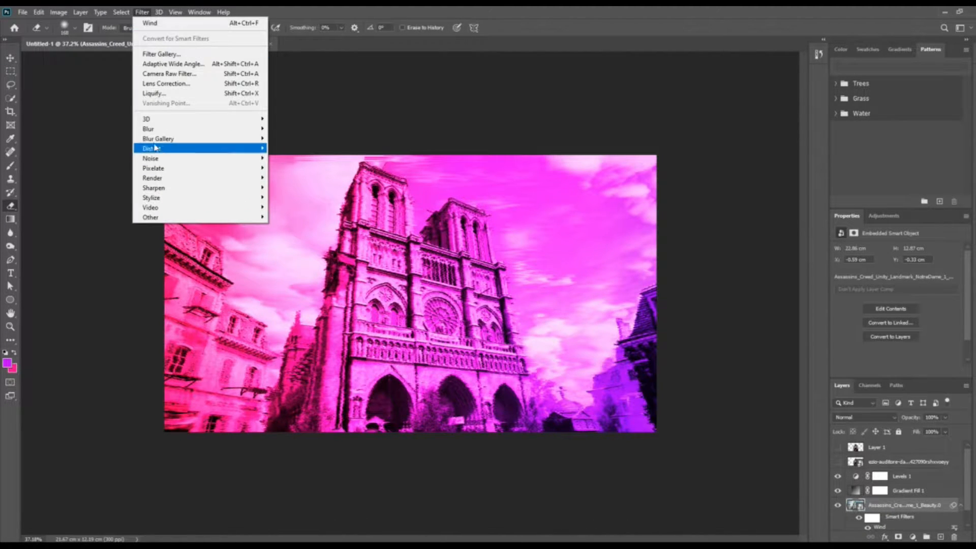
pyautogui.moveTo(252, 198)
pyautogui.click(302, 275)
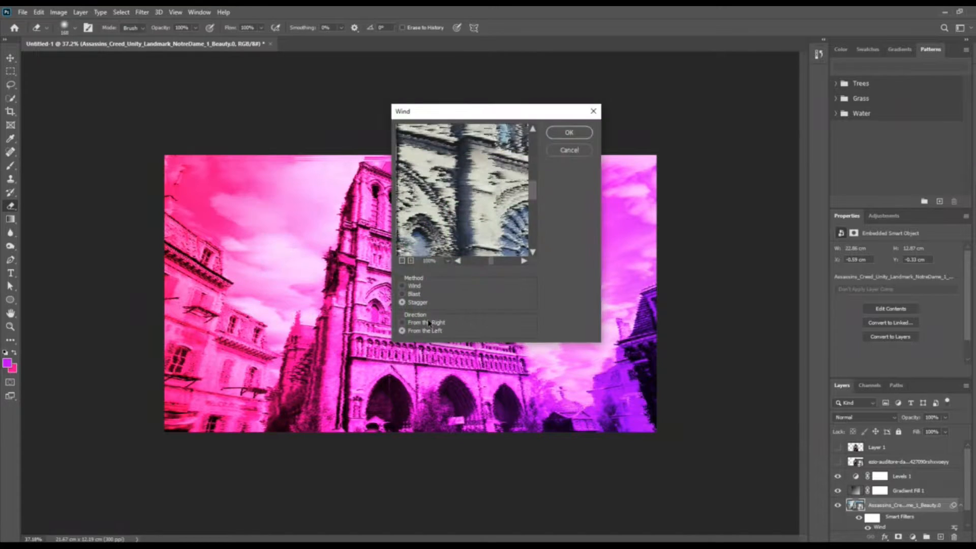
pyautogui.click(569, 134)
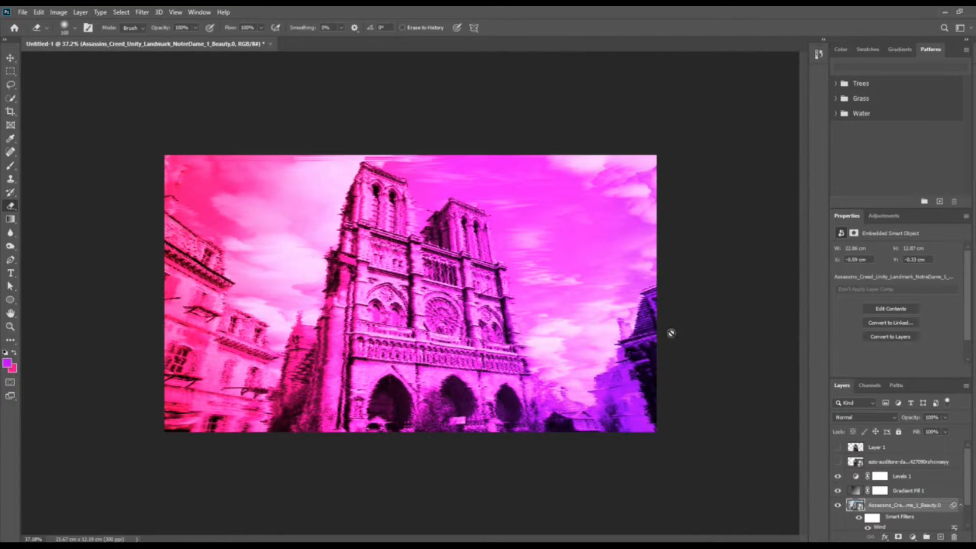
# - Group the cathedral image with its gradient fill and Levels adjustment, and toggle the group's visibility to check the background
pyautogui.keyDown('shift'); pyautogui.click(921, 480); pyautogui.keyUp('shift')
pyautogui.click(927, 536)
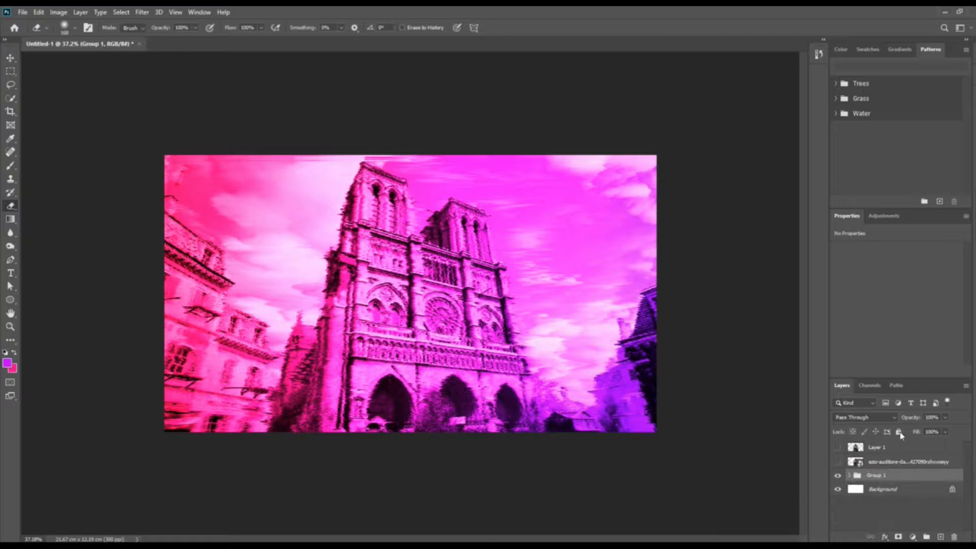
pyautogui.click(838, 475)
pyautogui.click(838, 475)
# - Show the hooded figure in Layer 1, scale it down to about 7.26 × 10.94 cm and place it at the canvas's bottom centre
pyautogui.click(838, 447)
pyautogui.click(898, 448)
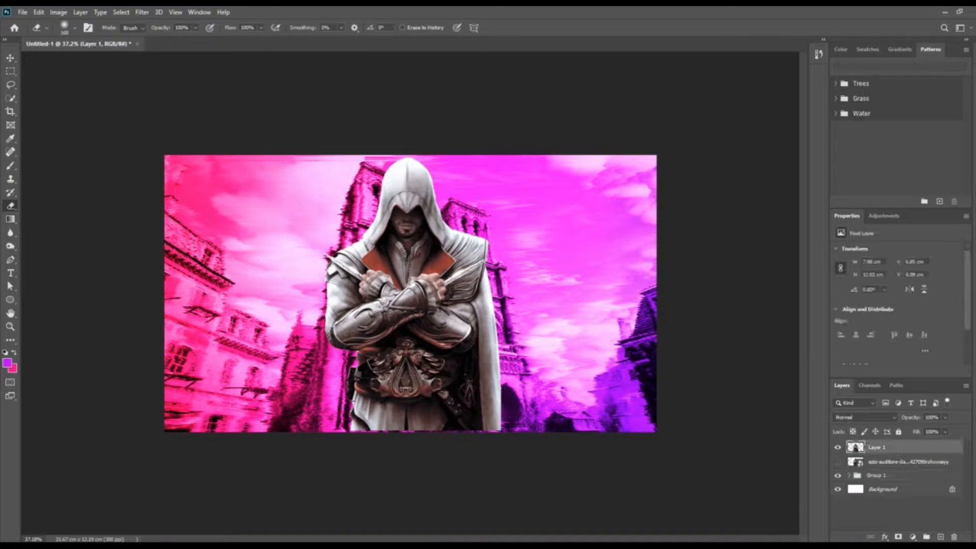
pyautogui.hotkey('ctrl', 't')
pyautogui.moveTo(402, 279); pyautogui.dragTo(402, 289)
pyautogui.moveTo(501, 167); pyautogui.dragTo(494, 191)
pyautogui.moveTo(428, 279); pyautogui.dragTo(430, 293)
pyautogui.moveTo(488, 201); pyautogui.dragTo(493, 192)
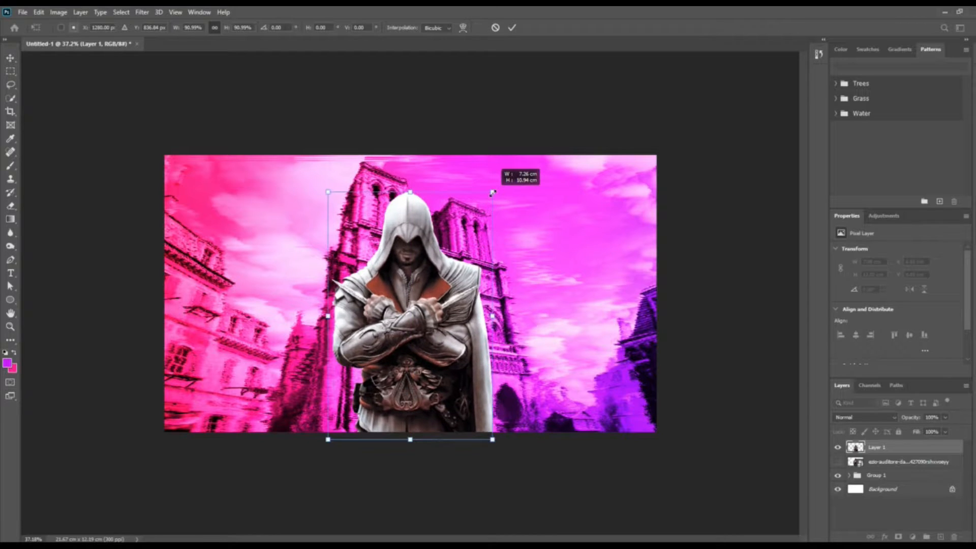
pyautogui.moveTo(433, 324); pyautogui.dragTo(432, 315)
pyautogui.click(512, 27)
# - Darken the figure's hood, shoulders, arms and cloak using the Burn tool on midtones at 84% exposure
pyautogui.scroll(1, 410, 294)
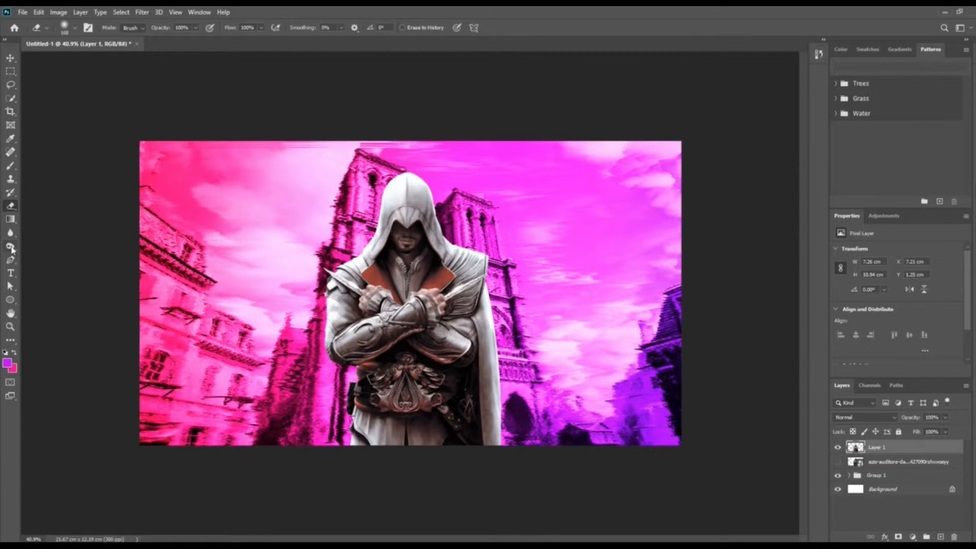
pyautogui.click(10, 246)
pyautogui.scroll(1, 410, 293)
pyautogui.moveTo(406, 188)
pyautogui.mouseDown()
pyautogui.moveTo(377, 198)
pyautogui.moveTo(392, 163)
pyautogui.moveTo(352, 113)
pyautogui.mouseUp()
pyautogui.moveTo(320, 234)
pyautogui.mouseDown()
pyautogui.moveTo(336, 237)
pyautogui.moveTo(325, 267)
pyautogui.moveTo(329, 331)
pyautogui.mouseUp()
pyautogui.moveTo(369, 305)
pyautogui.mouseDown()
pyautogui.moveTo(447, 295)
pyautogui.moveTo(496, 363)
pyautogui.moveTo(500, 422)
pyautogui.moveTo(496, 325)
pyautogui.moveTo(503, 458)
pyautogui.mouseUp()
pyautogui.moveTo(501, 356); pyautogui.dragTo(488, 269)
pyautogui.moveTo(432, 460); pyautogui.dragTo(374, 452)
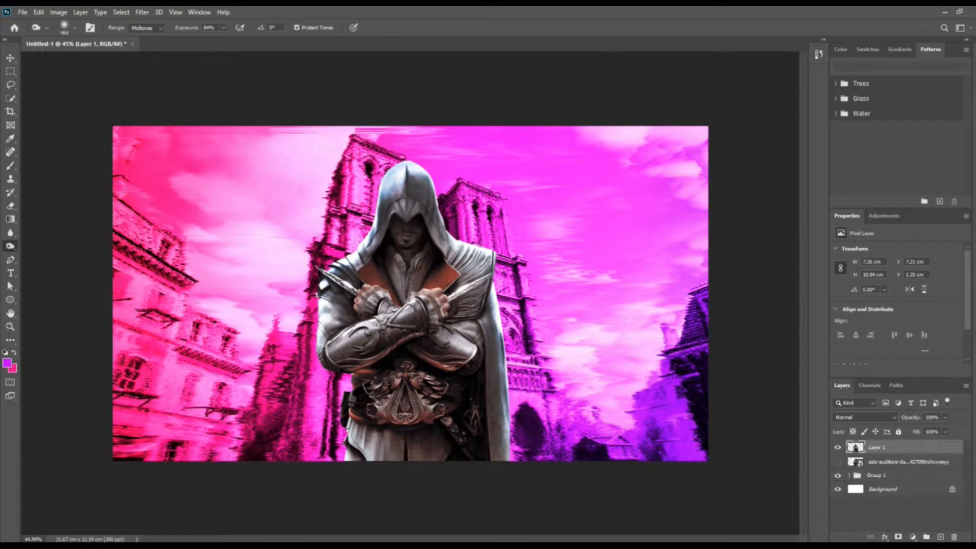
# - Brighten highlights on the figure's hood, shoulder and forearms using the Dodge tool on midtones at 50% exposure
pyautogui.rightClick(17, 252)
pyautogui.click(45, 248)
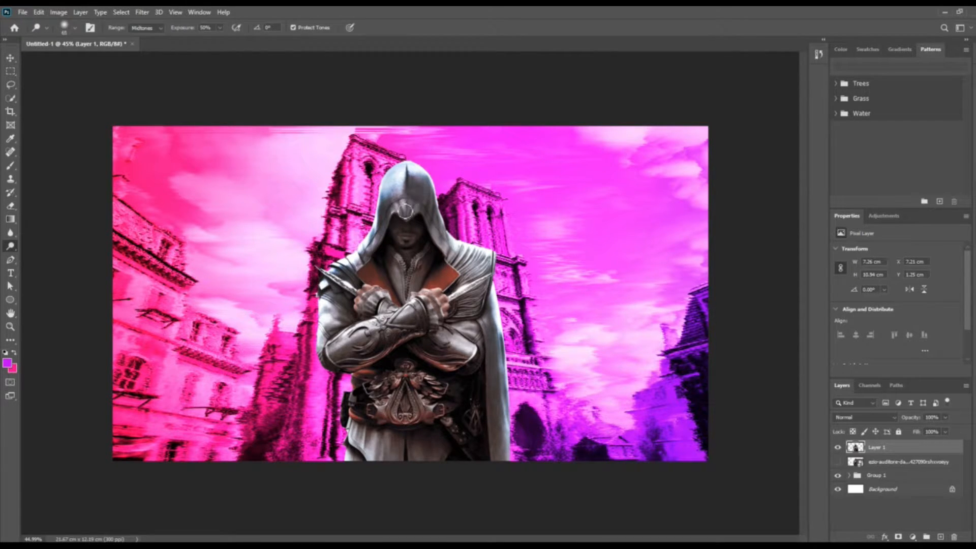
pyautogui.moveTo(405, 192)
pyautogui.mouseDown()
pyautogui.moveTo(398, 179)
pyautogui.moveTo(378, 208)
pyautogui.mouseUp()
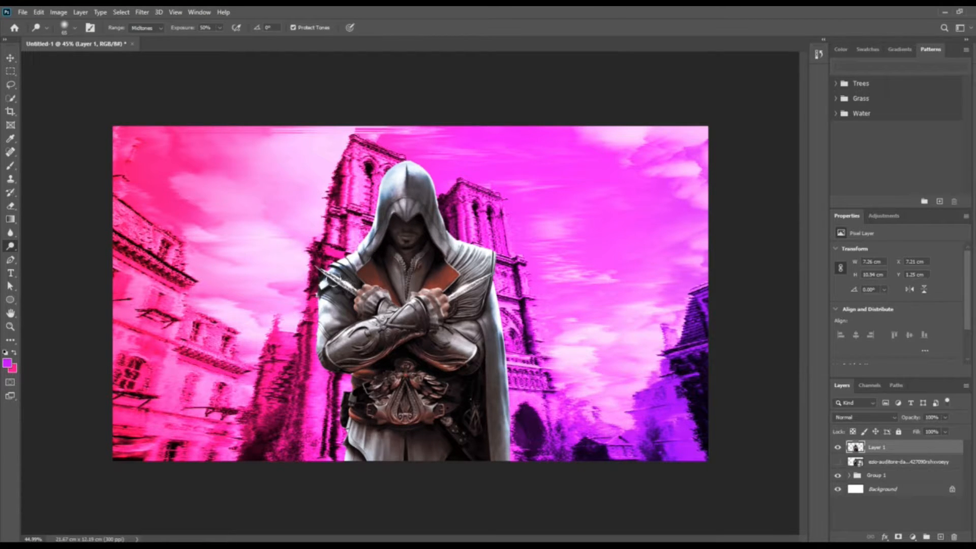
pyautogui.moveTo(472, 287); pyautogui.dragTo(492, 277)
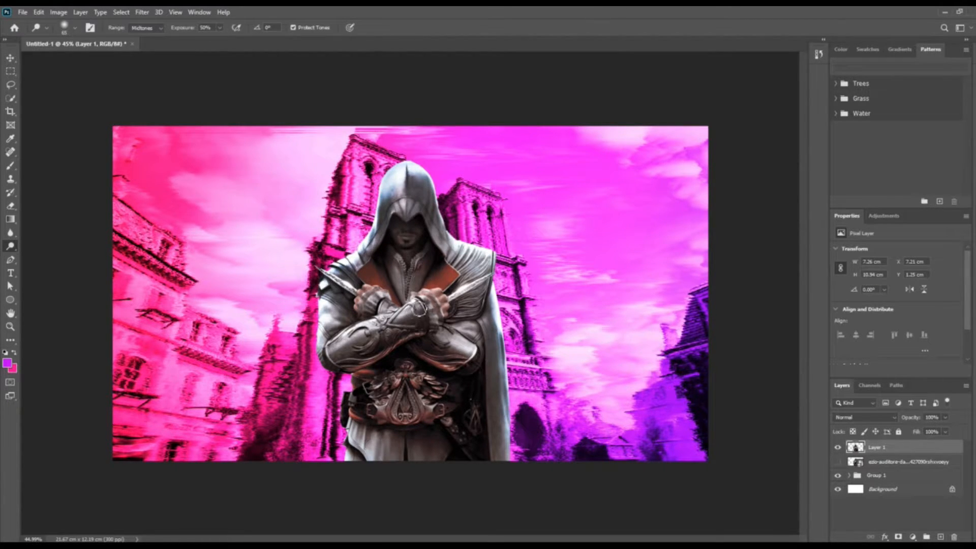
pyautogui.moveTo(419, 310)
pyautogui.mouseDown()
pyautogui.moveTo(414, 326)
pyautogui.moveTo(402, 318)
pyautogui.moveTo(389, 344)
pyautogui.mouseUp()
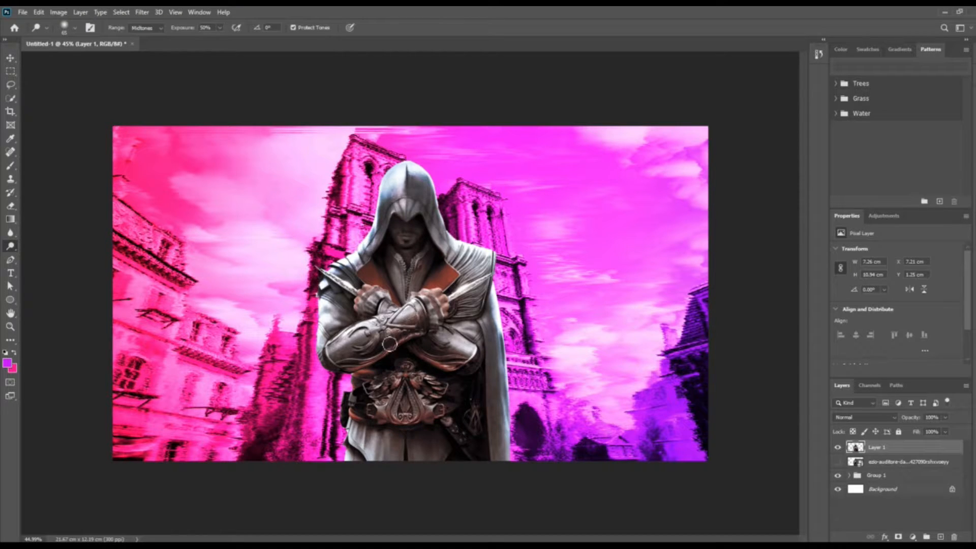
# - Add a purple-to-pink linear gradient fill above the hooded figure, running pink to purple across it, and clip it to the figure layer
pyautogui.scroll(-2, 412, 285)
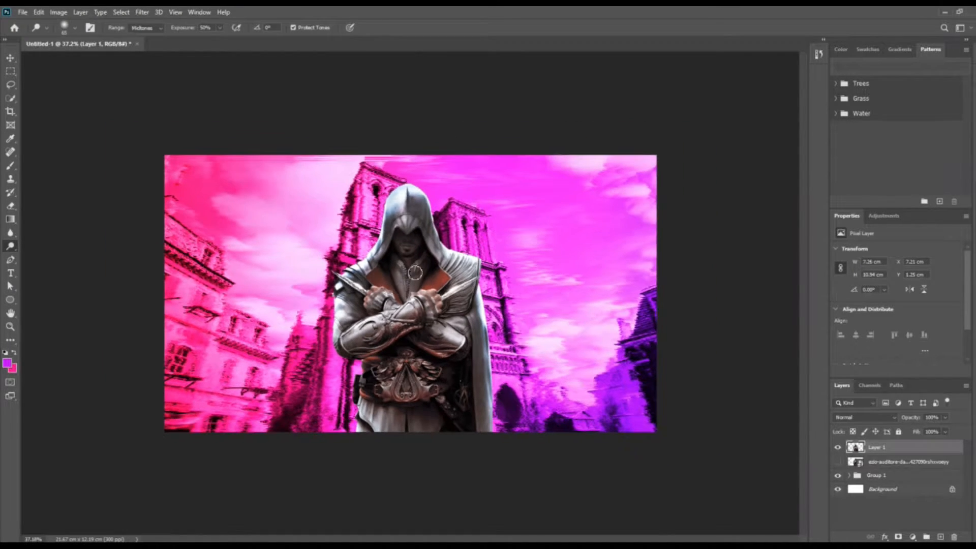
pyautogui.click(913, 536)
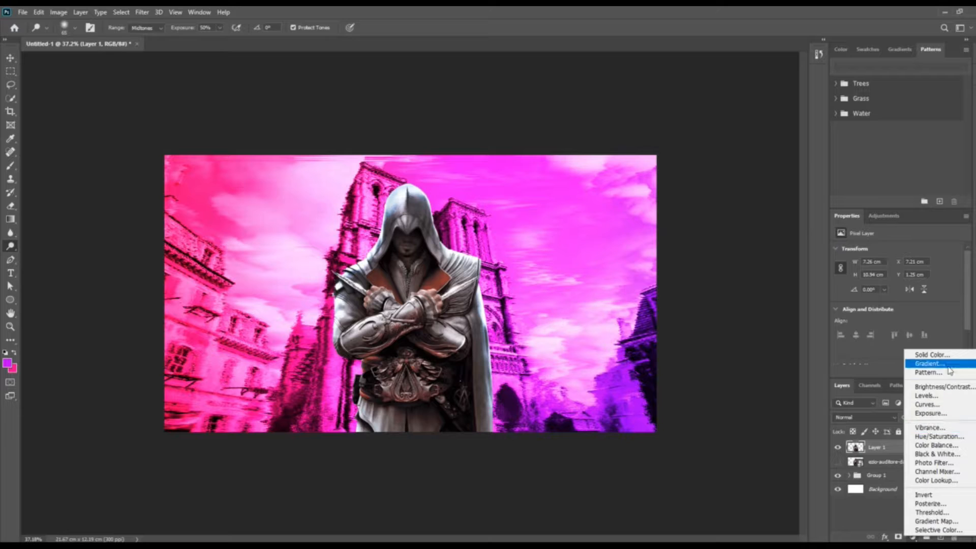
pyautogui.click(923, 370)
pyautogui.click(773, 211)
pyautogui.click(719, 130)
pyautogui.click(732, 146)
pyautogui.press('Return')
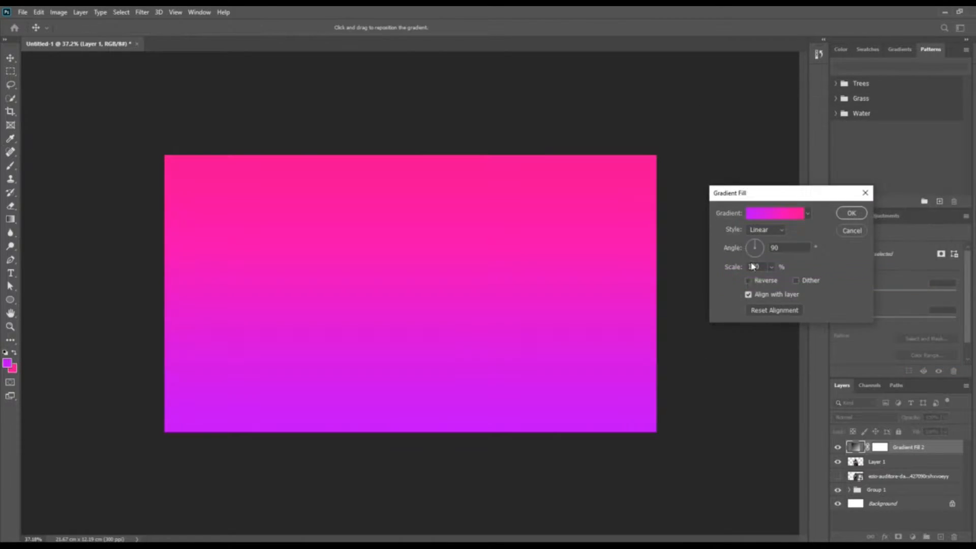
pyautogui.click(845, 216)
pyautogui.rightClick(910, 447)
pyautogui.click(899, 208)
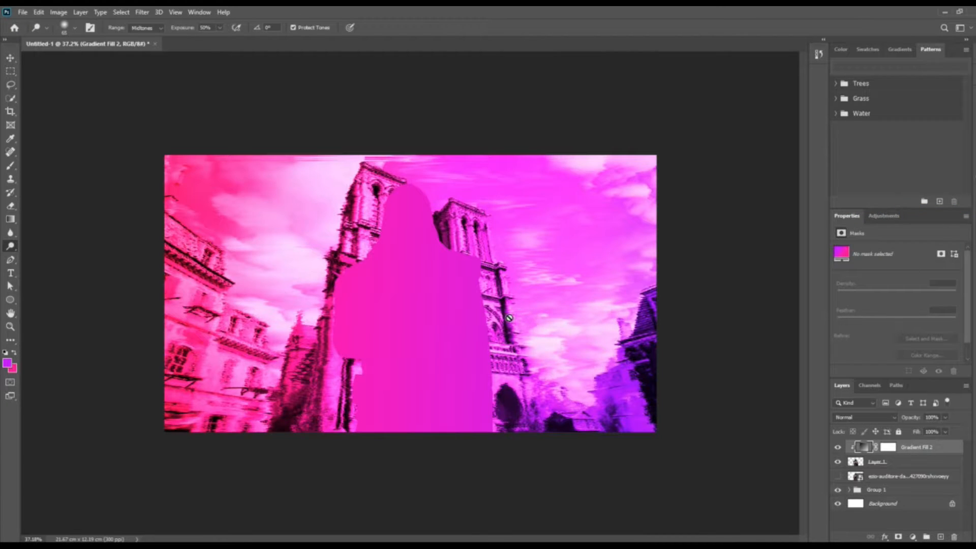
# - Set the blend mode of the gradient fill clipped to the figure to Color
pyautogui.click(875, 462)
pyautogui.click(915, 446)
pyautogui.click(865, 416)
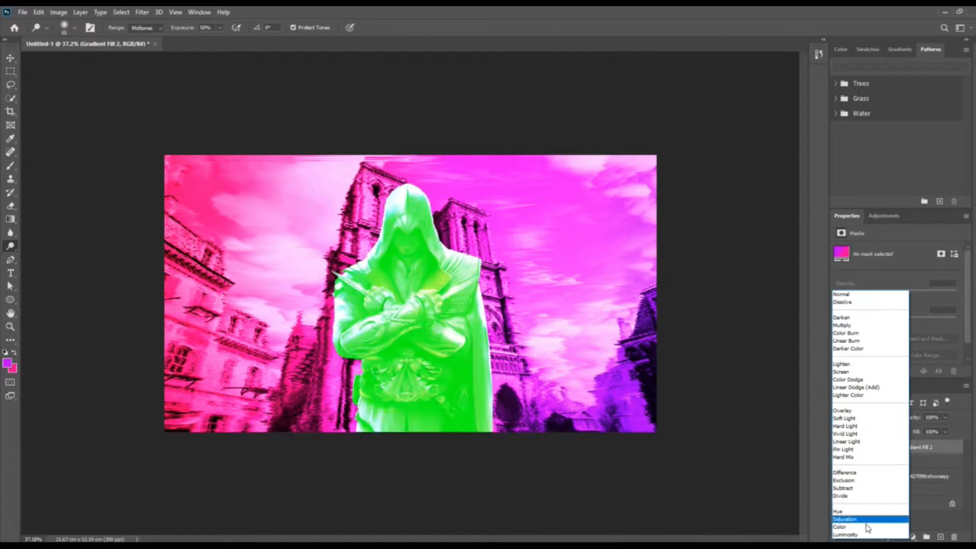
pyautogui.click(859, 529)
# - Add a clipped Levels adjustment directly above the figure layer with shadows at 19 and highlights at 246, and fine-tune the midtones
pyautogui.click(937, 467)
pyautogui.click(877, 216)
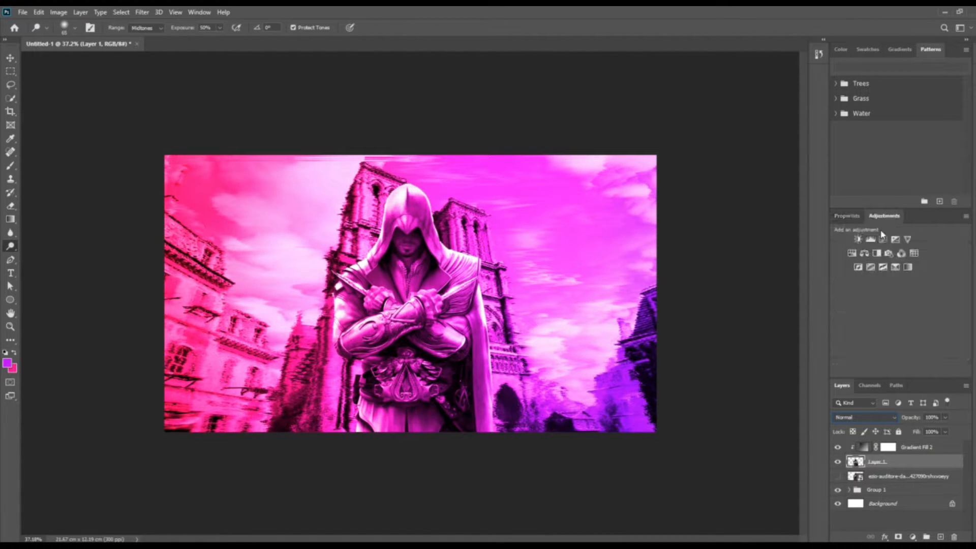
pyautogui.click(871, 239)
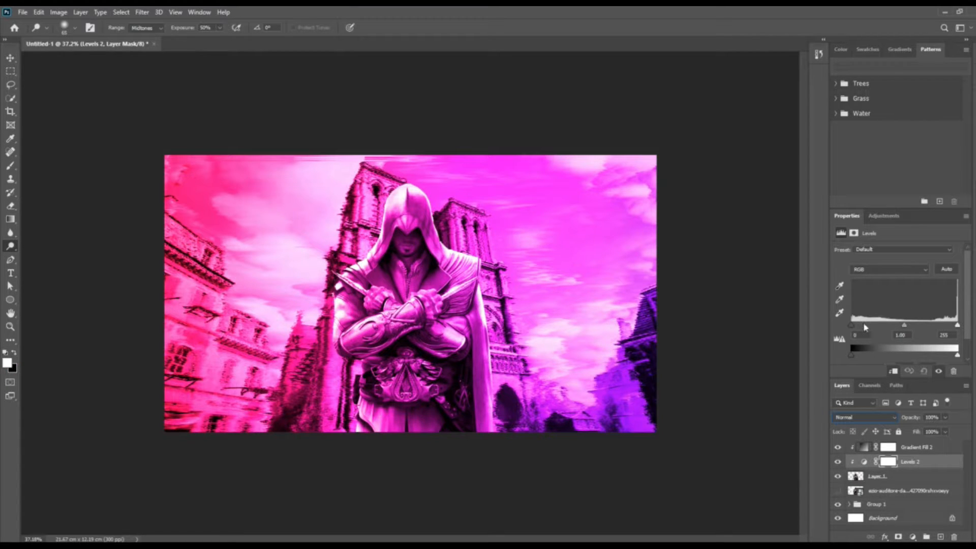
pyautogui.moveTo(852, 326); pyautogui.dragTo(859, 325)
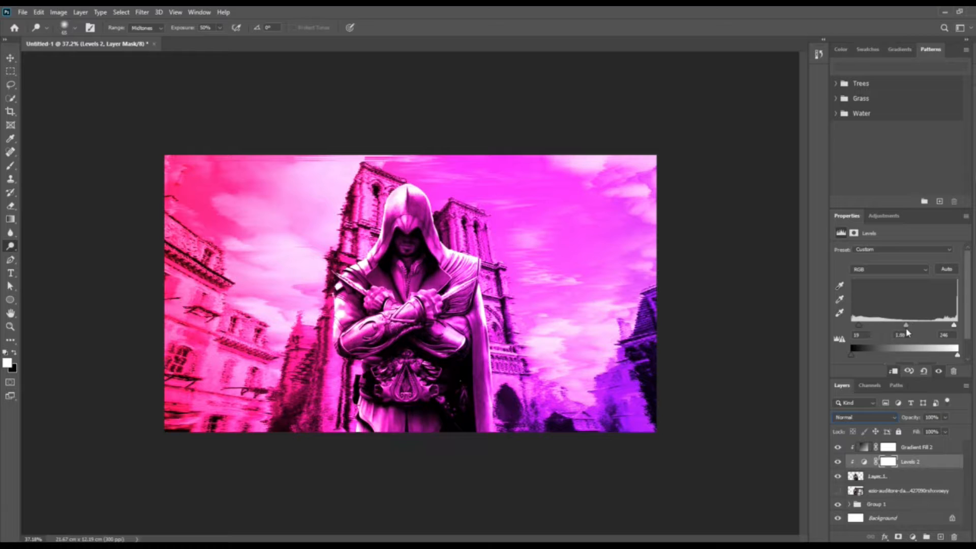
pyautogui.moveTo(906, 329)
pyautogui.mouseDown()
pyautogui.moveTo(896, 328)
pyautogui.moveTo(904, 331)
pyautogui.mouseUp()
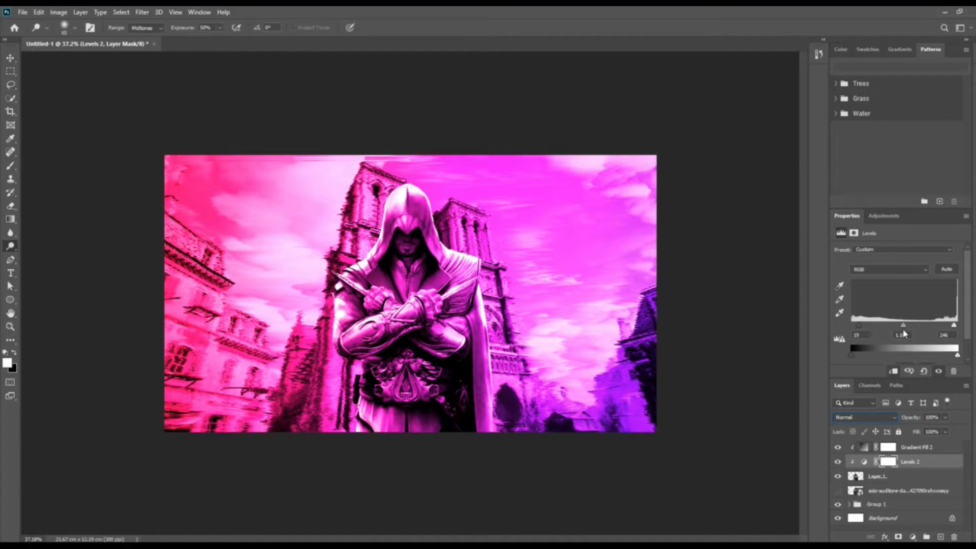
# - Group the hooded figure layer with its clipped Levels adjustment and gradient fill
pyautogui.click(930, 462)
pyautogui.click(936, 447)
pyautogui.keyDown('shift'); pyautogui.click(937, 476); pyautogui.keyUp('shift')
pyautogui.click(926, 537)
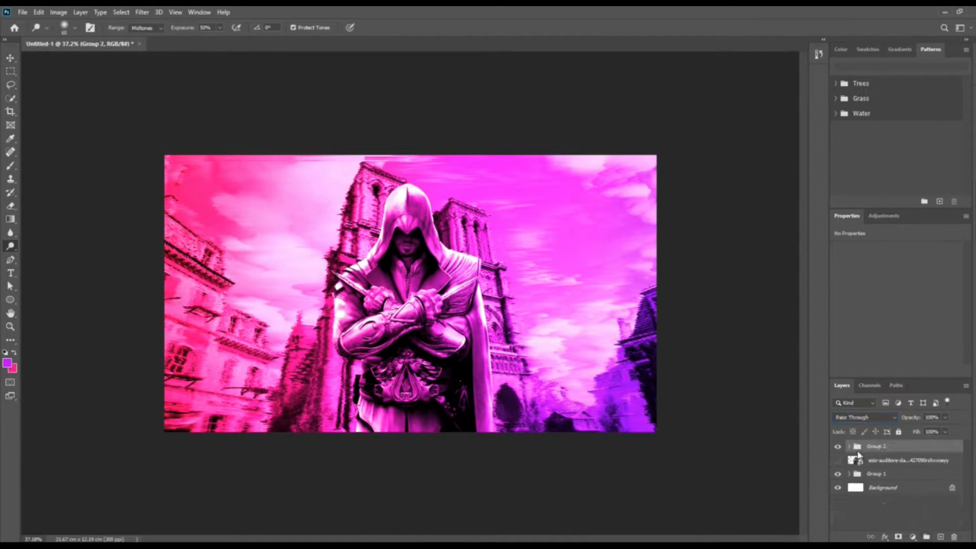
# - Duplicate the hooded figure layer inside its new group
pyautogui.click(850, 447)
pyautogui.click(899, 492)
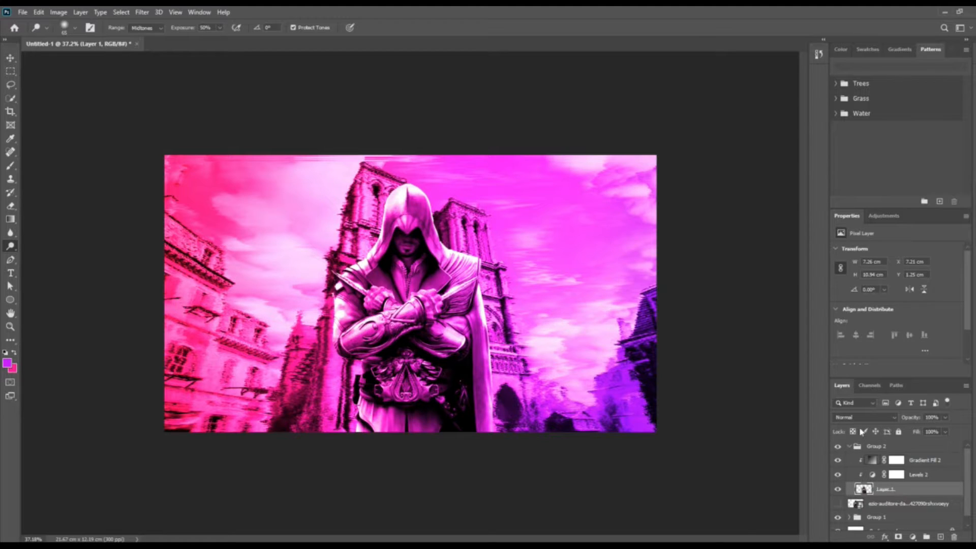
pyautogui.hotkey('ctrl', 'j')
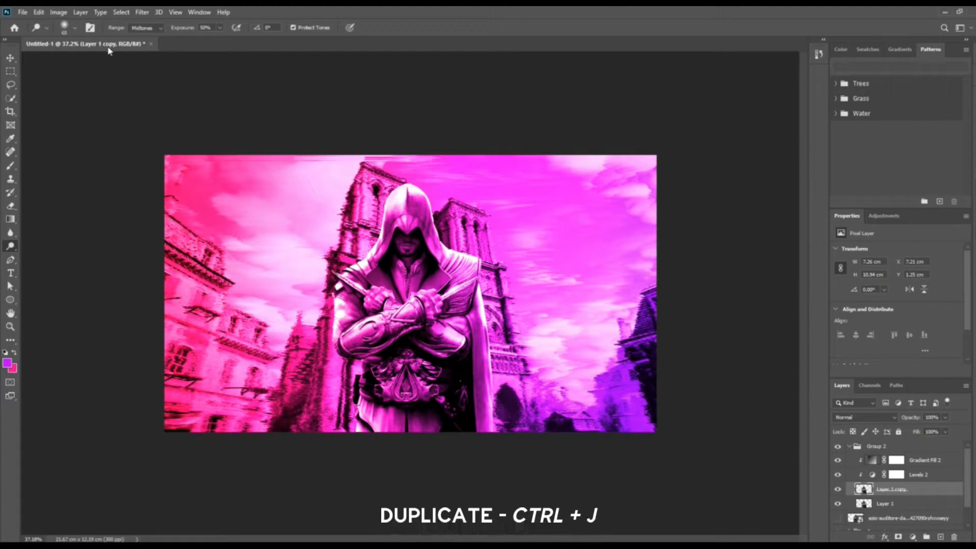
pyautogui.click(136, 12)
pyautogui.click(396, 139)
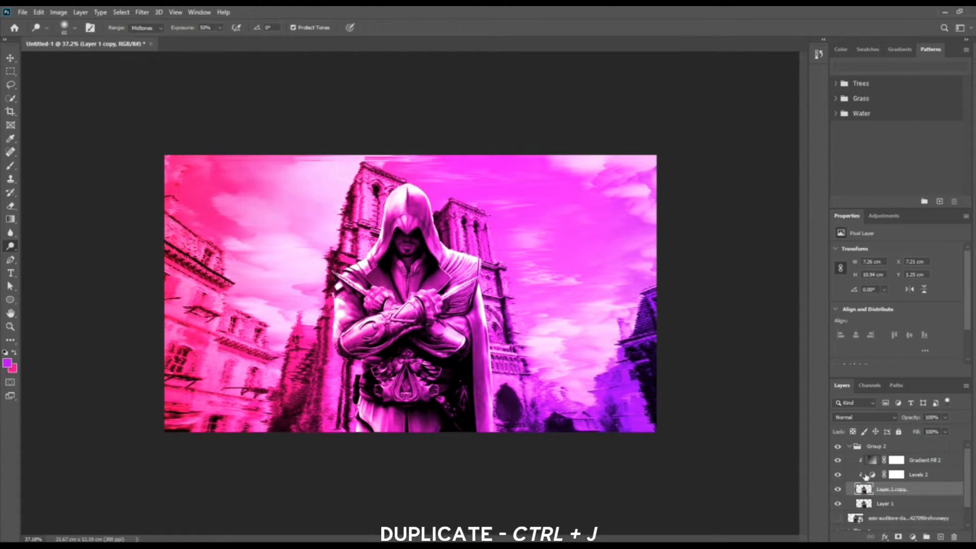
# - Apply the Wind filter to the duplicated figure layer using the Wind method, from the right
pyautogui.click(142, 12)
pyautogui.moveTo(224, 197)
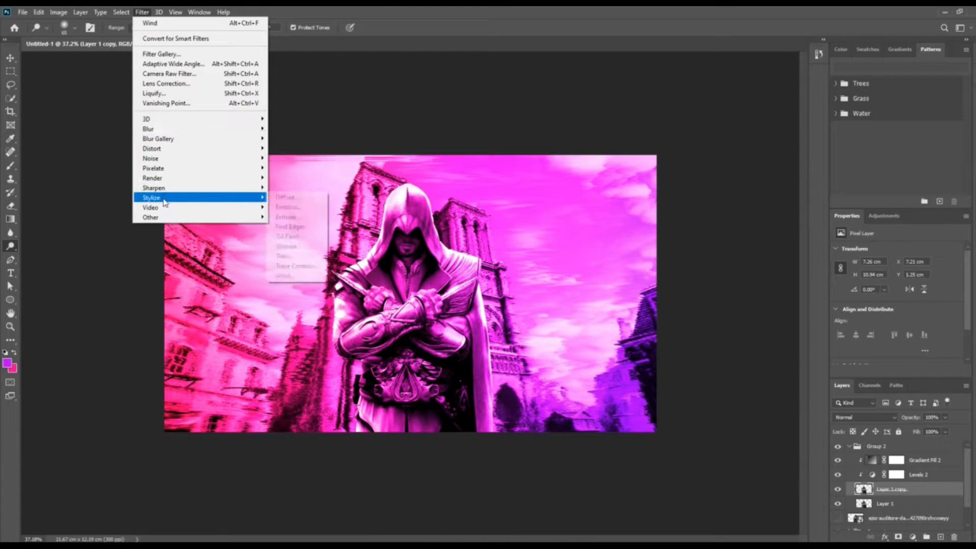
pyautogui.click(300, 277)
pyautogui.click(403, 286)
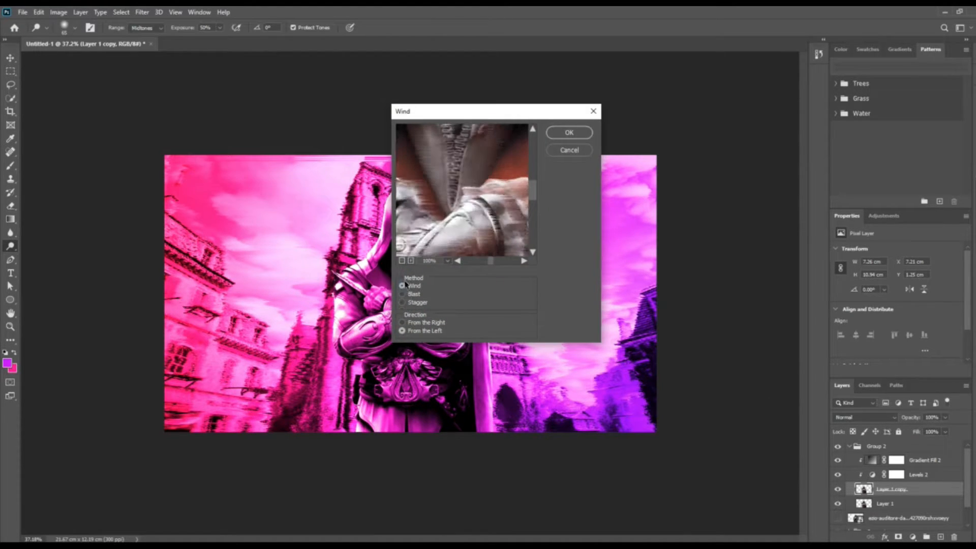
pyautogui.click(568, 132)
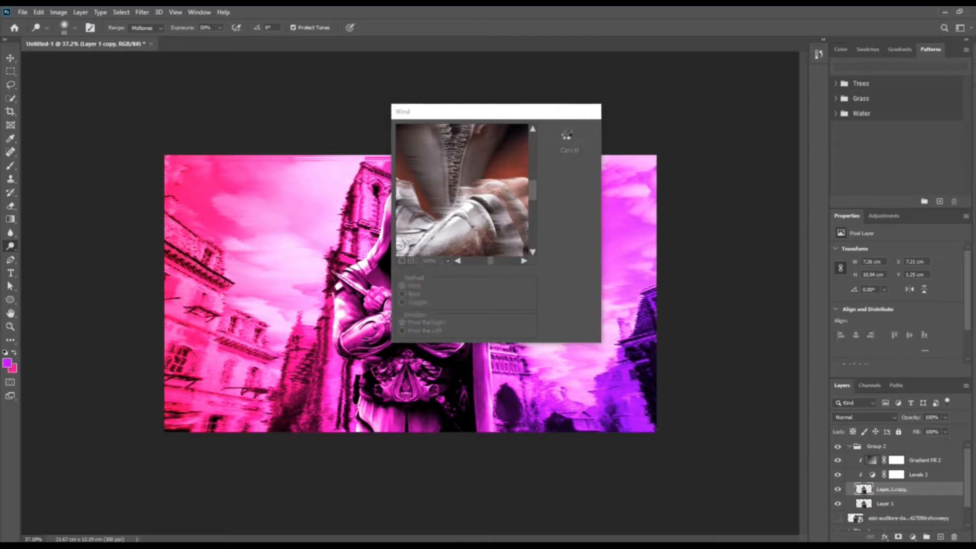
# - Apply the same Wind filter twice more to the duplicated figure layer to strengthen the streaks
pyautogui.click(142, 13)
pyautogui.moveTo(149, 198)
pyautogui.click(300, 277)
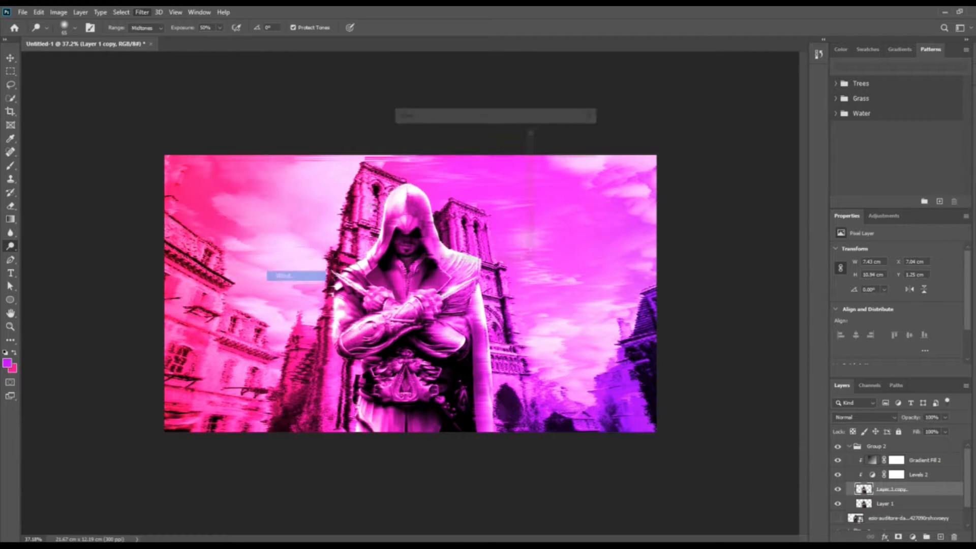
pyautogui.click(570, 133)
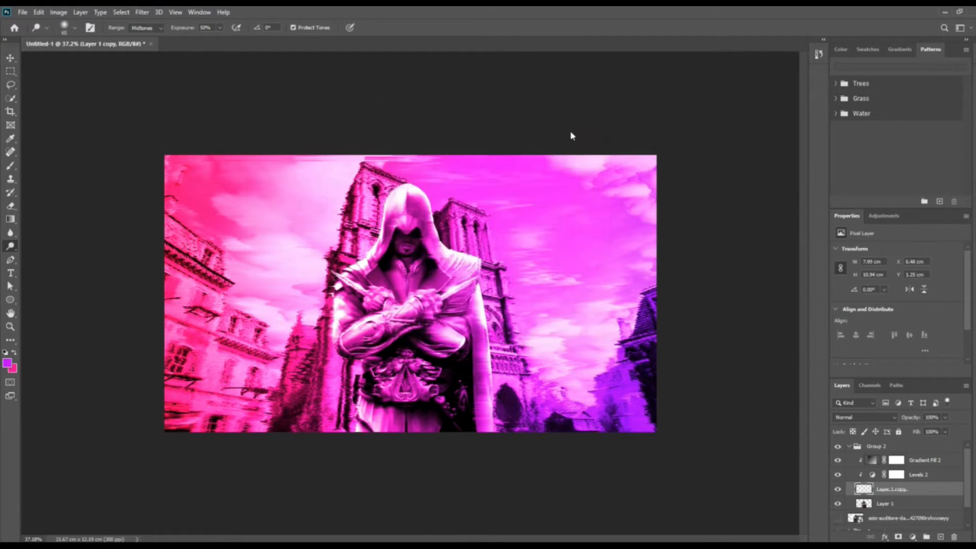
pyautogui.click(140, 11)
pyautogui.moveTo(187, 199)
pyautogui.click(300, 277)
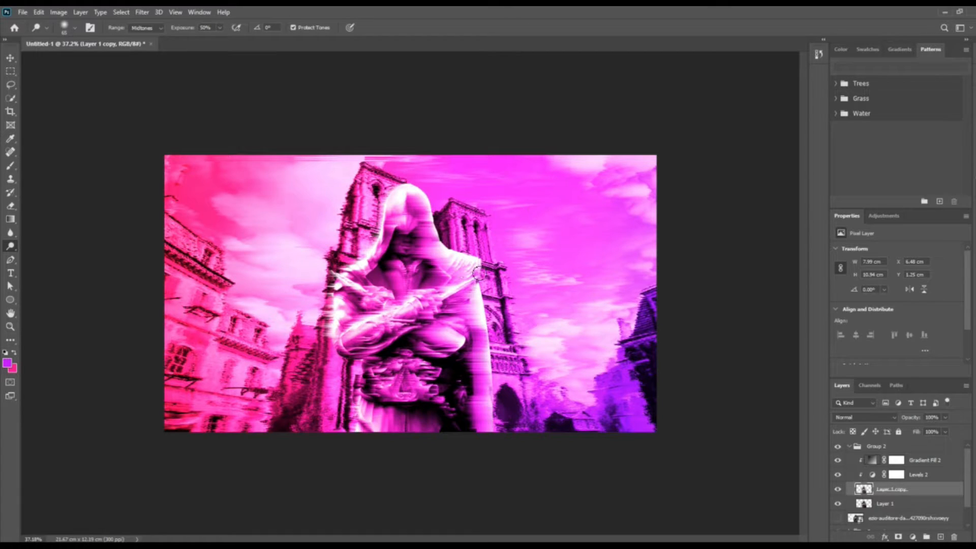
# - Set up the Eraser with a Soft Round brush at 0% hardness
pyautogui.press('e')
pyautogui.click(64, 27)
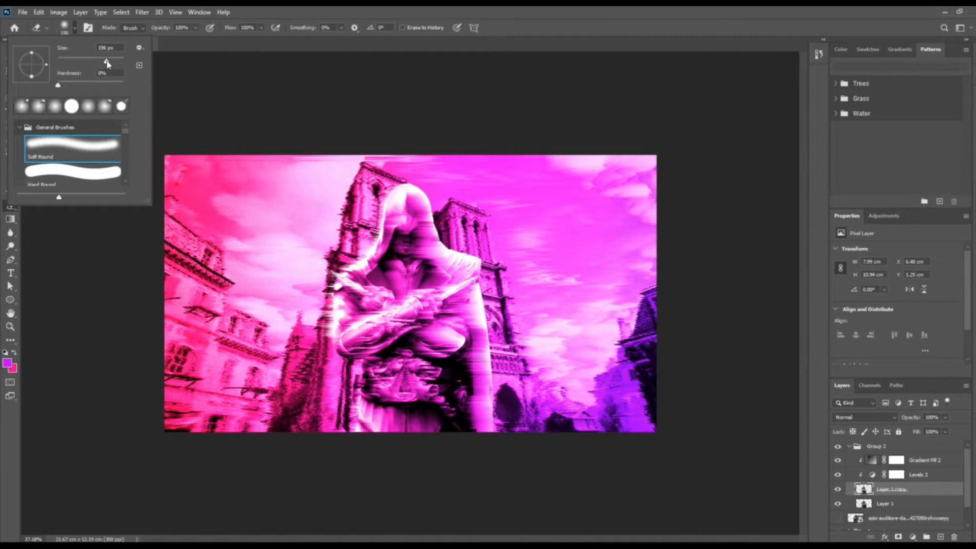
pyautogui.press('Return')
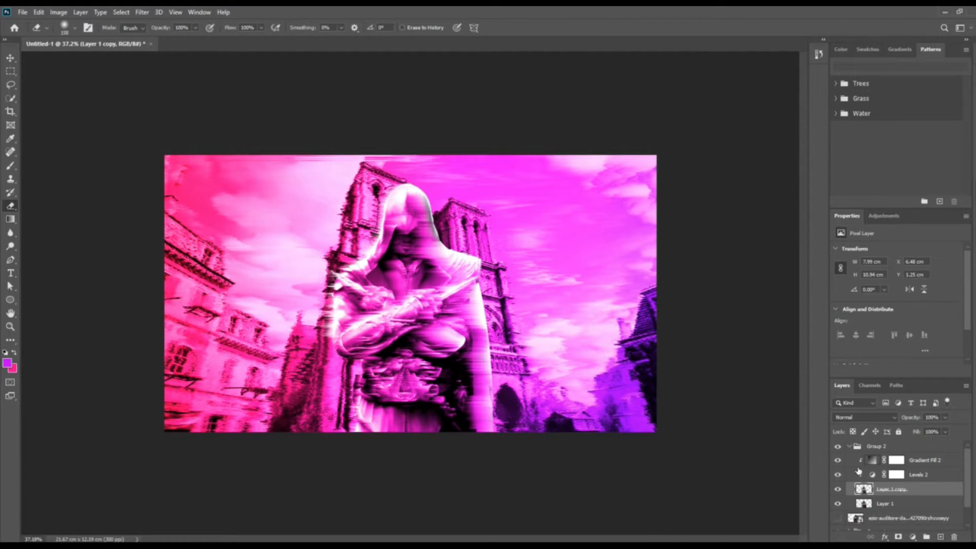
# - Copy the Gradient Fill 2 and Levels 2 layers, paste them directly above Layer 1, and clip them to it
pyautogui.click(940, 460)
pyautogui.keyDown('shift'); pyautogui.click(940, 471); pyautogui.keyUp('shift')
pyautogui.hotkey('ctrl', 'c')
pyautogui.click(927, 503)
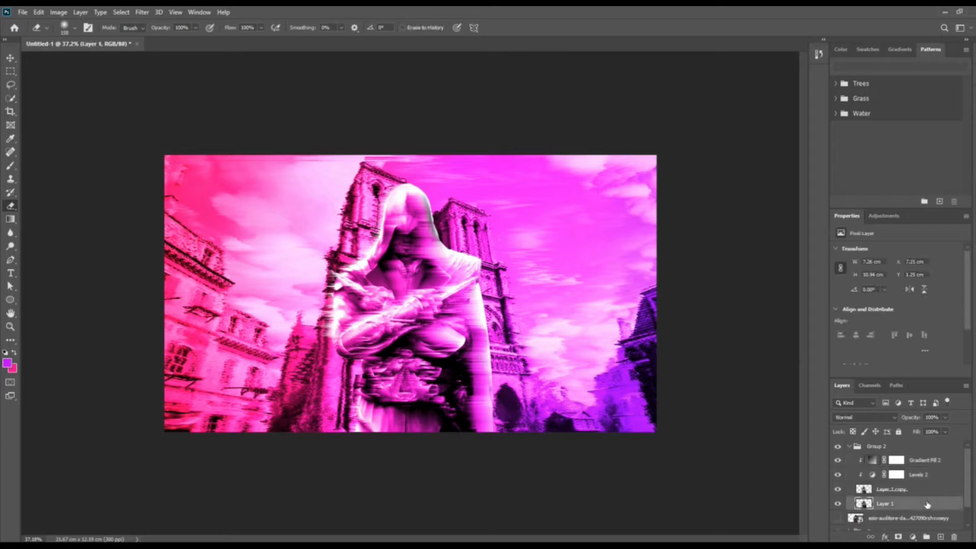
pyautogui.hotkey('ctrl', 'v')
pyautogui.rightClick(914, 517)
pyautogui.click(884, 266)
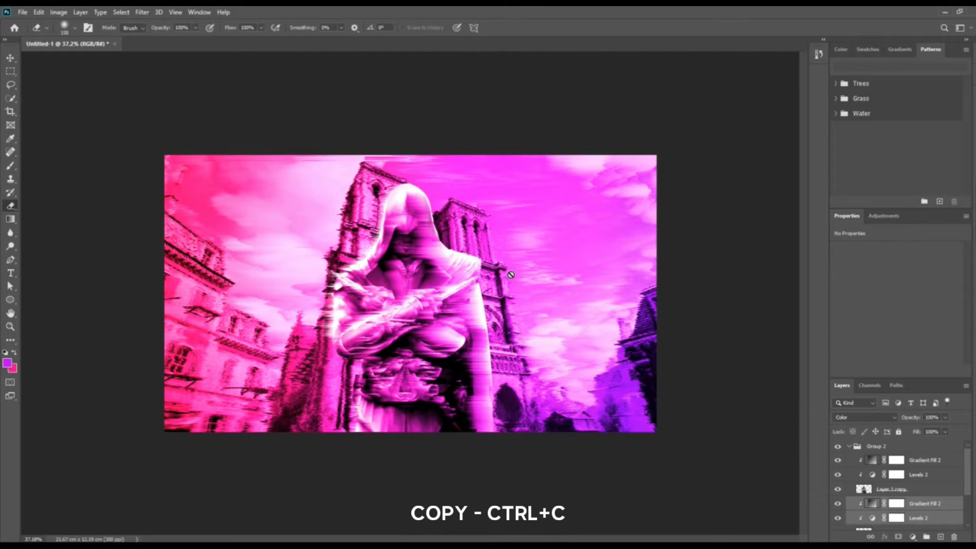
# - Apply the Wind filter to the original figure on Layer 1 using the Wind method, from the left
pyautogui.click(903, 491)
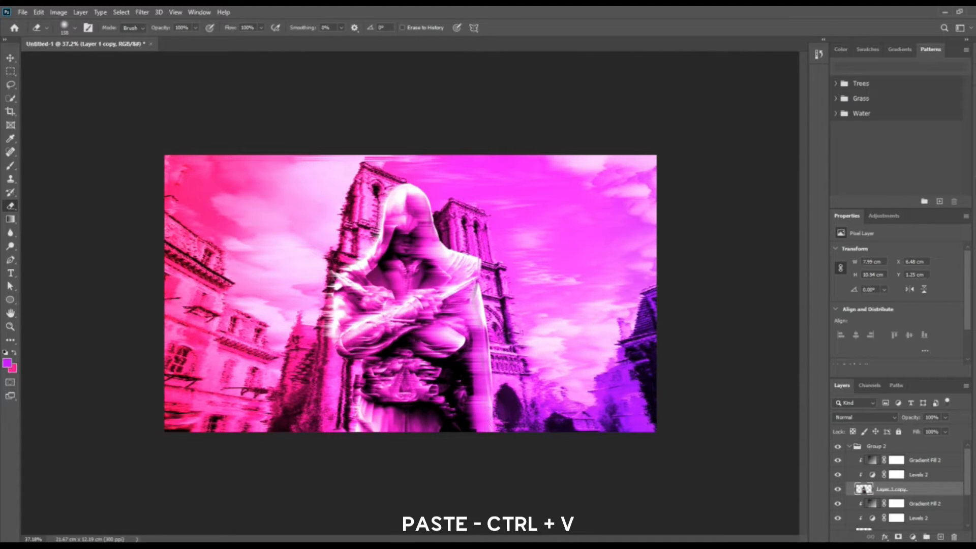
pyautogui.scroll(-2, 924, 518)
pyautogui.click(917, 507)
pyautogui.click(142, 12)
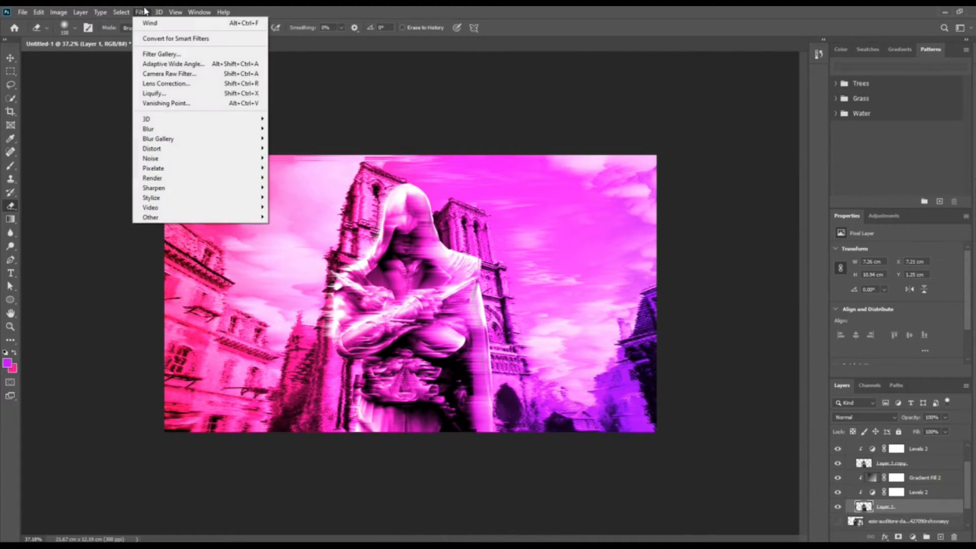
pyautogui.moveTo(167, 202)
pyautogui.click(284, 275)
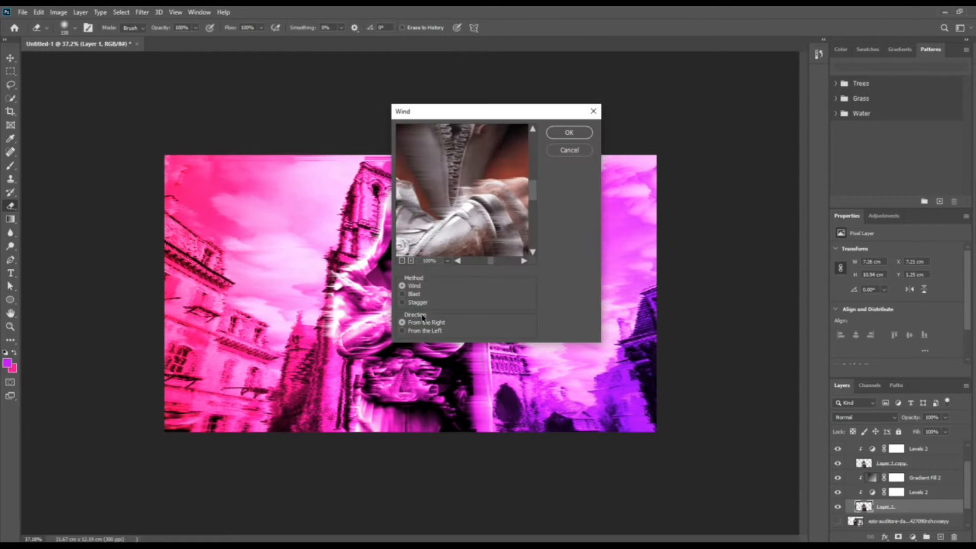
pyautogui.press('Return')
# - Apply the left-direction Wind filter three more times to Layer 1 to lengthen the streaks beyond the figure
pyautogui.click(143, 12)
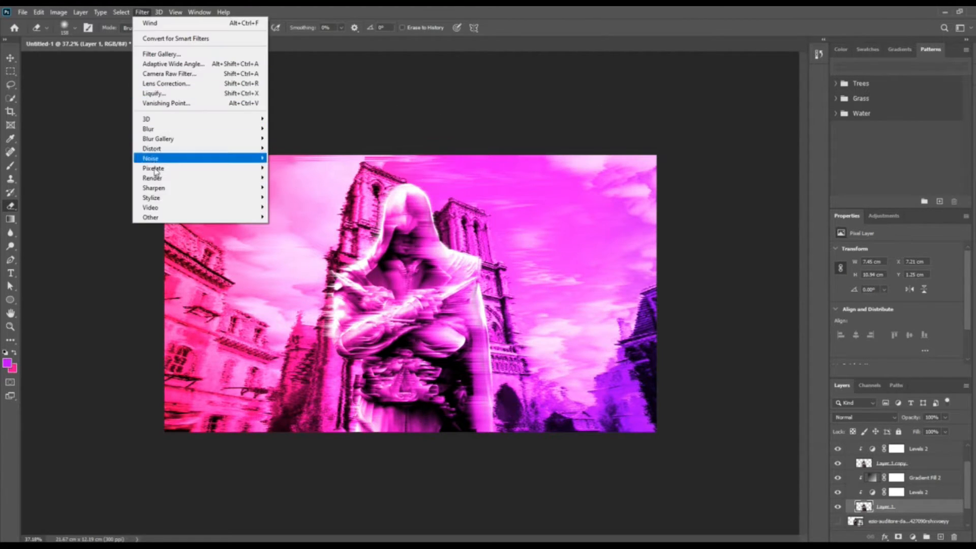
pyautogui.moveTo(164, 202)
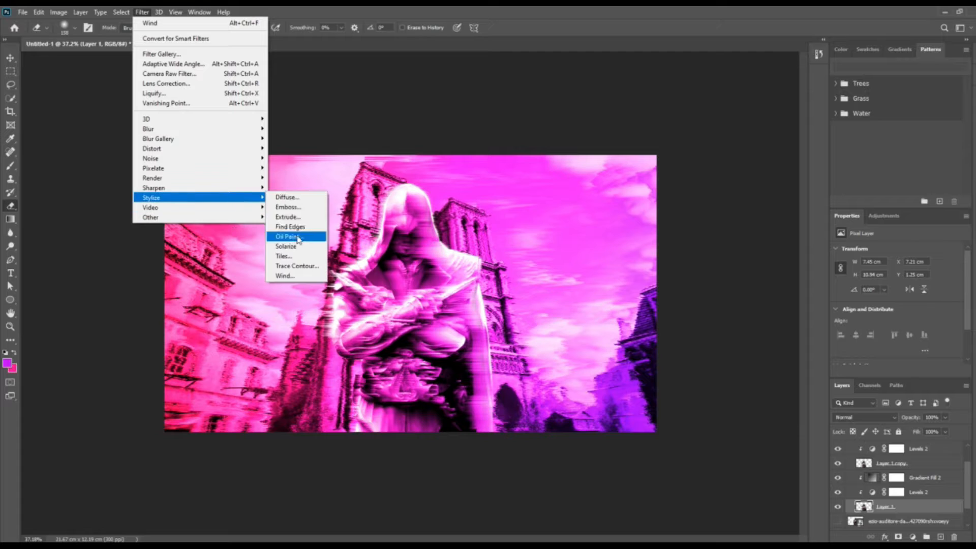
pyautogui.click(289, 275)
pyautogui.click(568, 134)
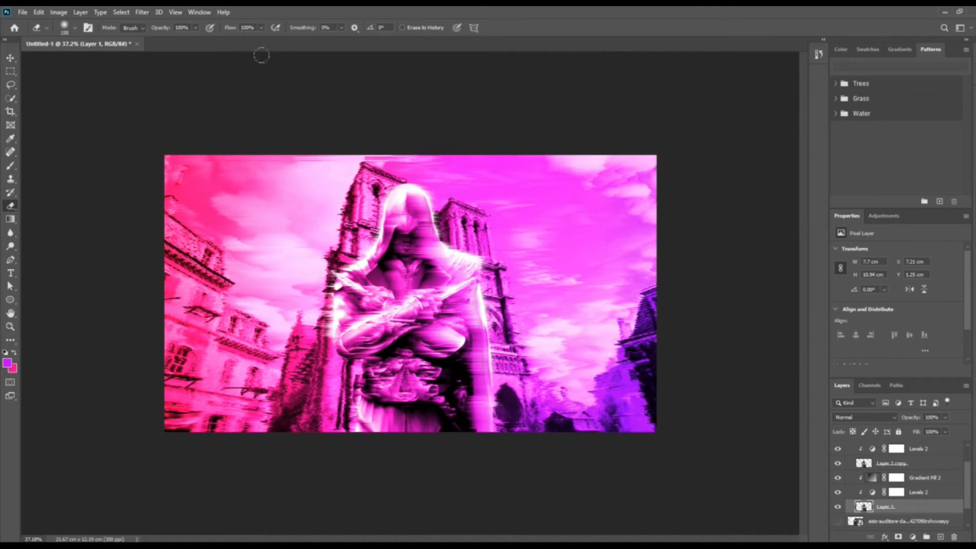
pyautogui.click(142, 12)
pyautogui.moveTo(197, 208)
pyautogui.moveTo(152, 198)
pyautogui.click(290, 275)
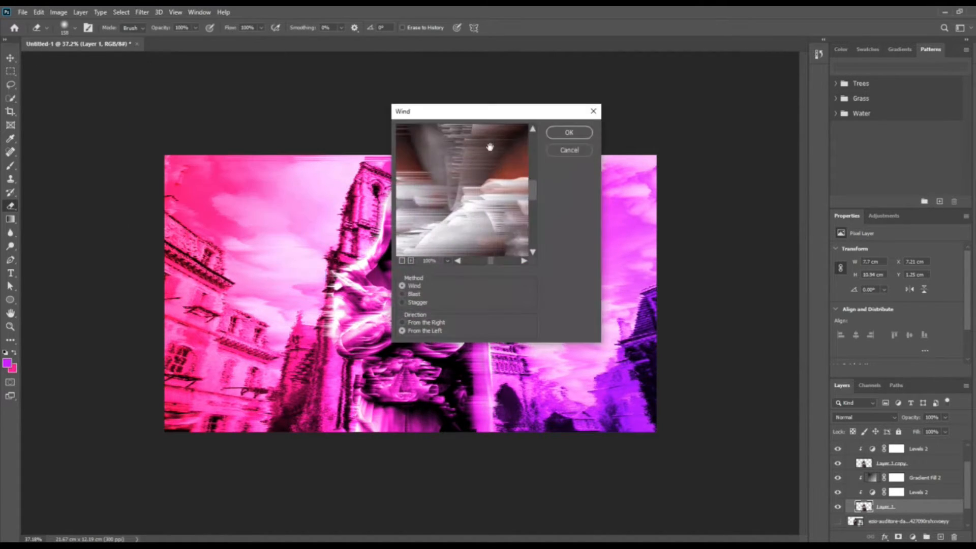
pyautogui.click(570, 132)
pyautogui.click(142, 12)
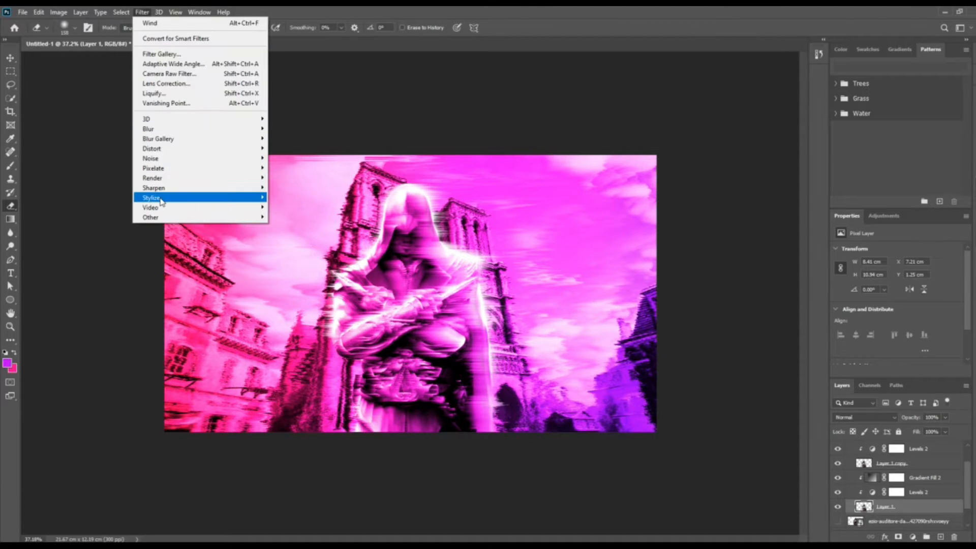
pyautogui.moveTo(153, 197)
pyautogui.click(286, 275)
pyautogui.click(564, 132)
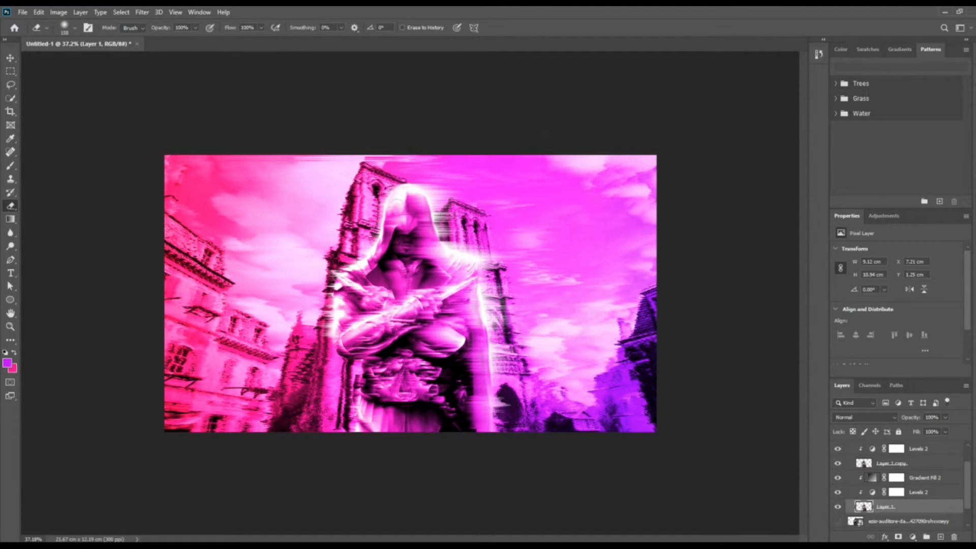
# - Collapse the figure's layer group and toggle its visibility to check the overall artwork
pyautogui.scroll(-2, 440, 245)
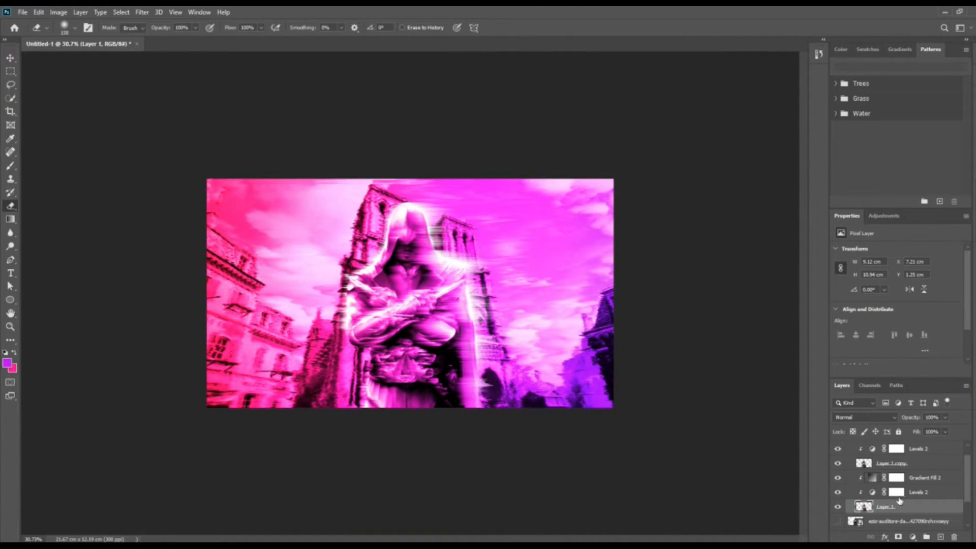
pyautogui.scroll(2, 898, 493)
pyautogui.click(848, 446)
pyautogui.click(838, 447)
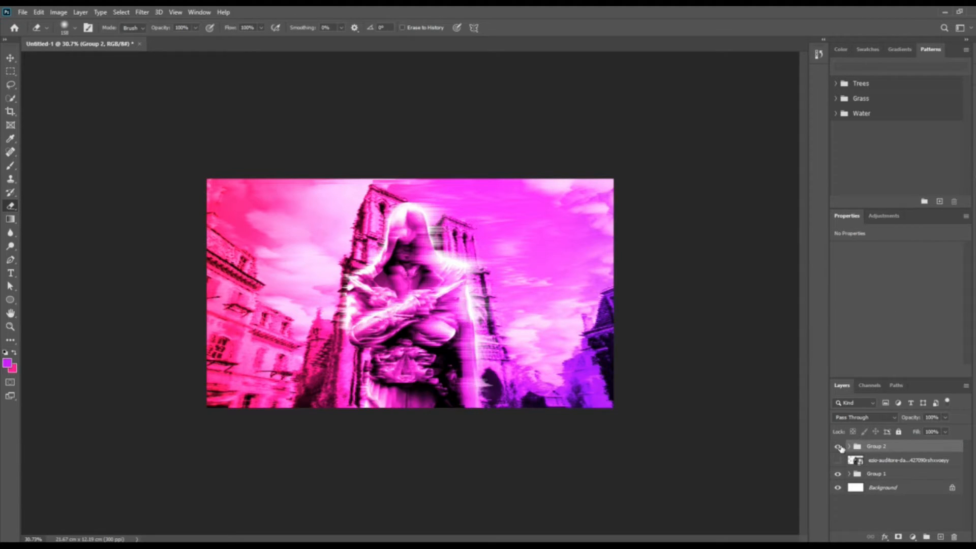
pyautogui.scroll(1, 504, 373)
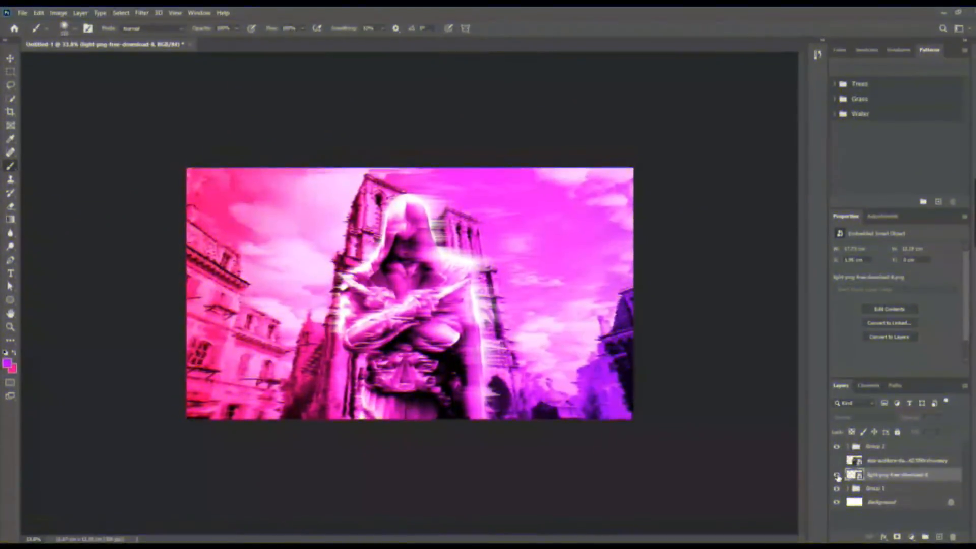
# - Enlarge the light burst to about 20.6 cm wide, shift it slightly downward, and place it behind the figure, directly above Group 1
pyautogui.moveTo(905, 476); pyautogui.dragTo(904, 446)
pyautogui.hotkey('ctrl', 't')
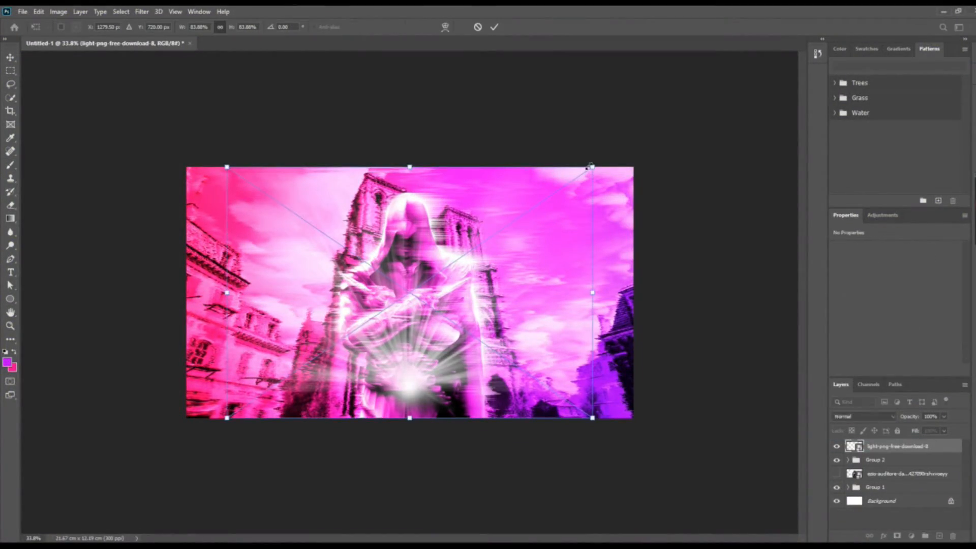
pyautogui.moveTo(590, 168); pyautogui.dragTo(619, 149)
pyautogui.moveTo(484, 337); pyautogui.dragTo(483, 342)
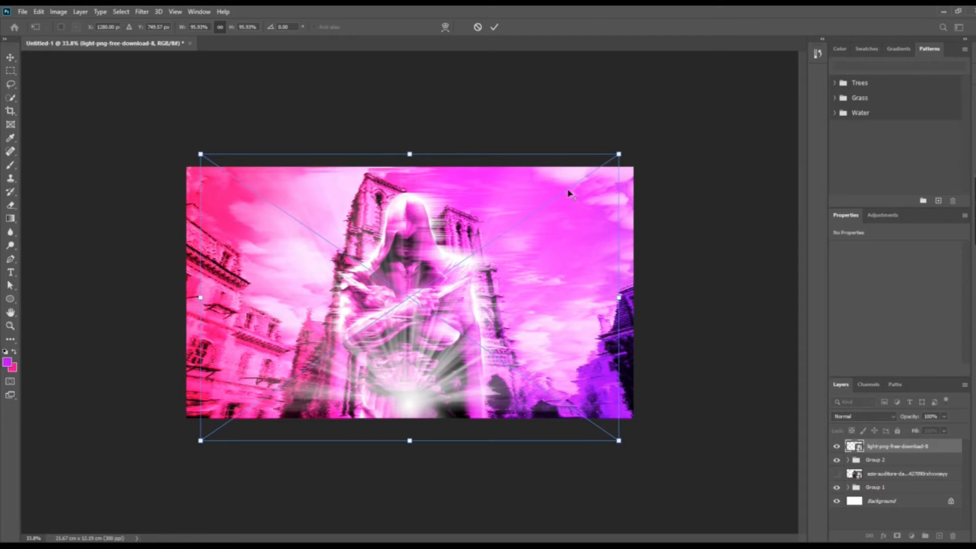
pyautogui.click(494, 27)
pyautogui.moveTo(897, 448); pyautogui.dragTo(907, 485)
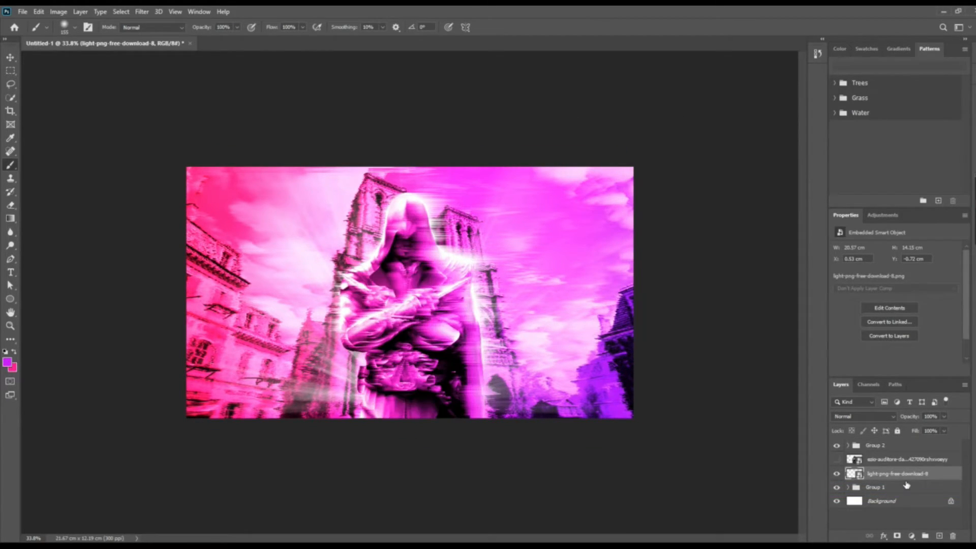
# - Add a linear 90° gradient fill above the light burst using the purple-to-pink preset from the Basics gradients
pyautogui.click(912, 536)
pyautogui.click(919, 361)
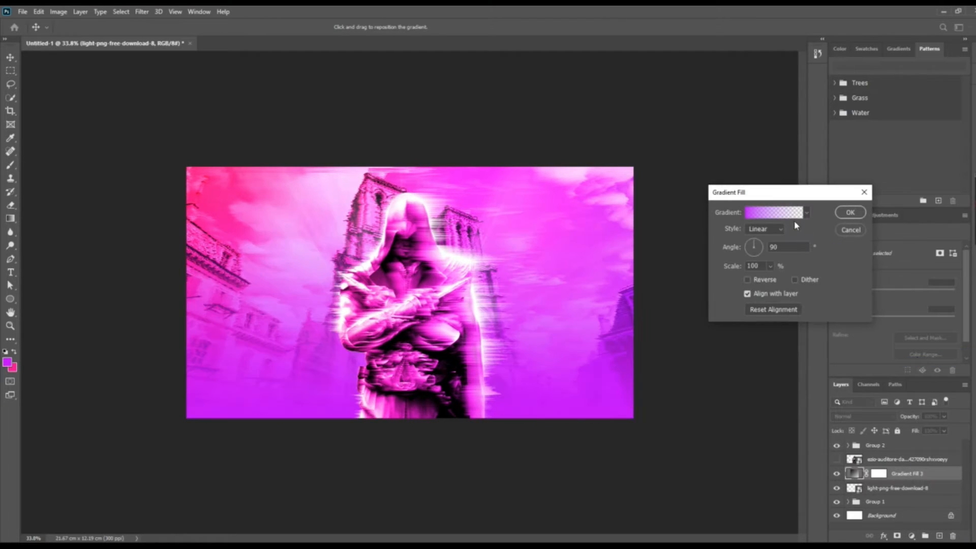
pyautogui.click(791, 218)
pyautogui.click(724, 133)
pyautogui.click(720, 130)
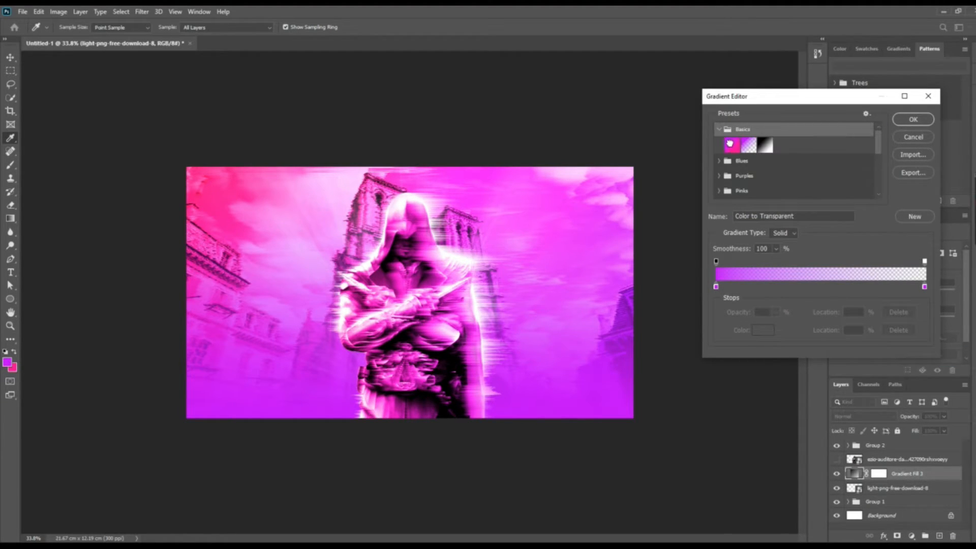
pyautogui.click(733, 144)
pyautogui.click(912, 120)
pyautogui.click(858, 215)
# - Clip the new gradient fill to the light burst and set its blend mode to Color
pyautogui.rightClick(927, 475)
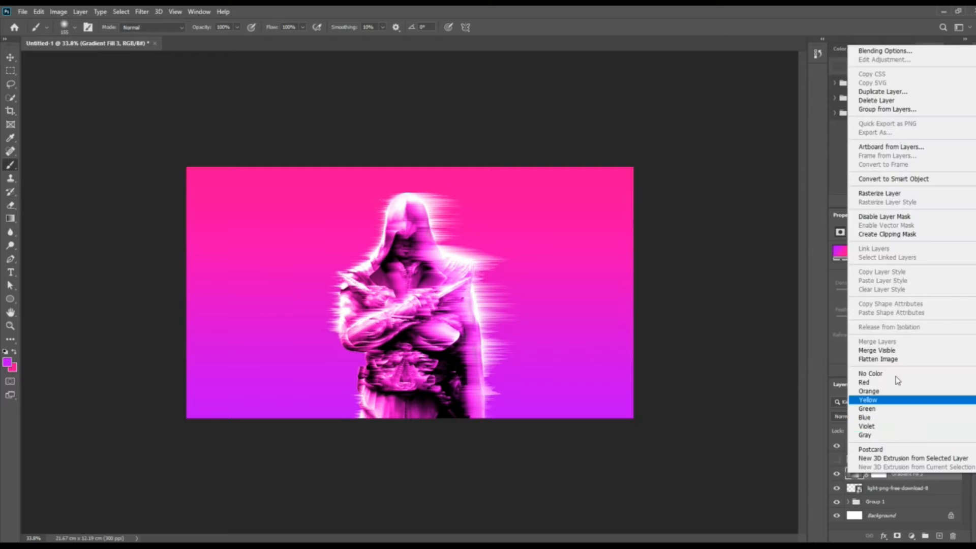
pyautogui.click(878, 234)
pyautogui.click(862, 416)
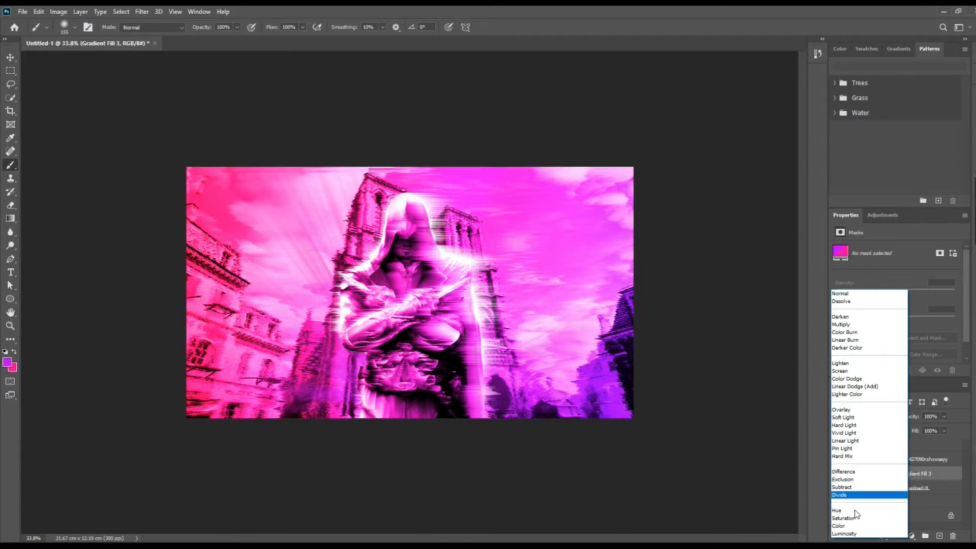
pyautogui.click(859, 528)
# - Group the light burst with its gradient fill and give the group a white Outer Glow with adjusted opacity
pyautogui.keyDown('ctrl'); pyautogui.click(937, 491); pyautogui.keyUp('ctrl')
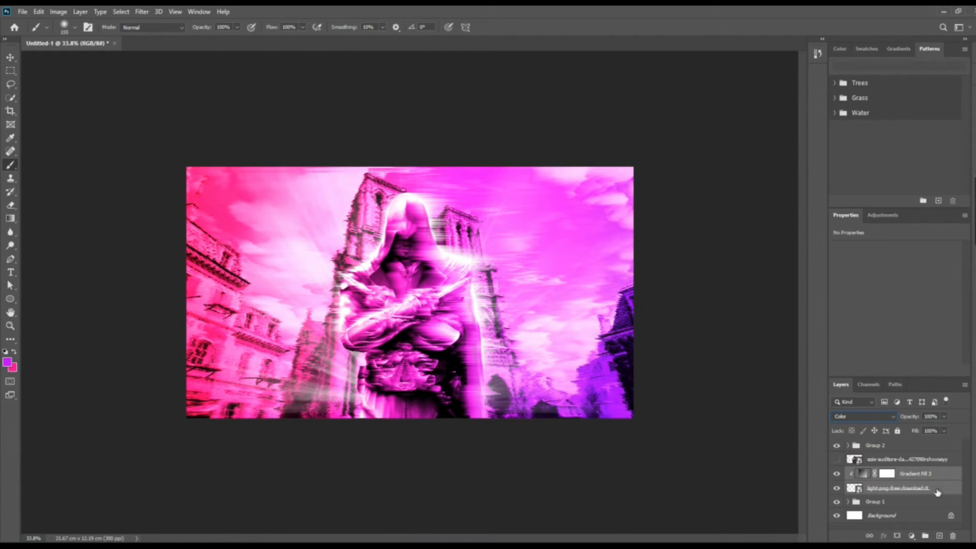
pyautogui.click(925, 536)
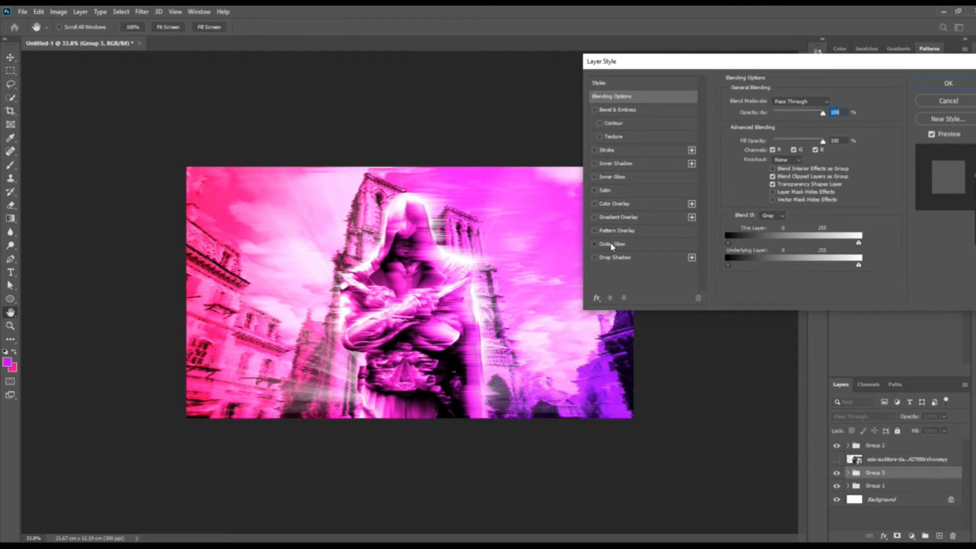
pyautogui.click(613, 244)
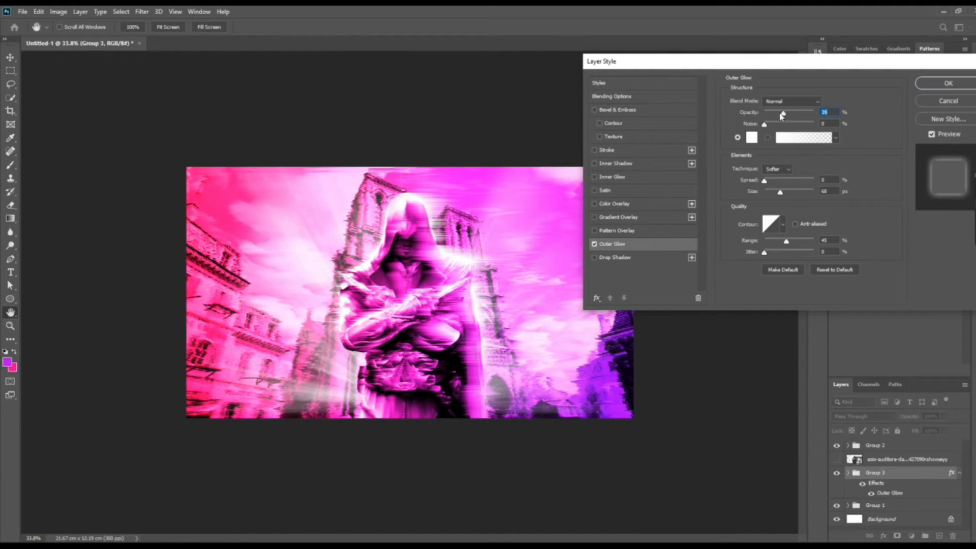
pyautogui.moveTo(774, 113); pyautogui.dragTo(778, 113)
pyautogui.press('Return')
pyautogui.press('b')
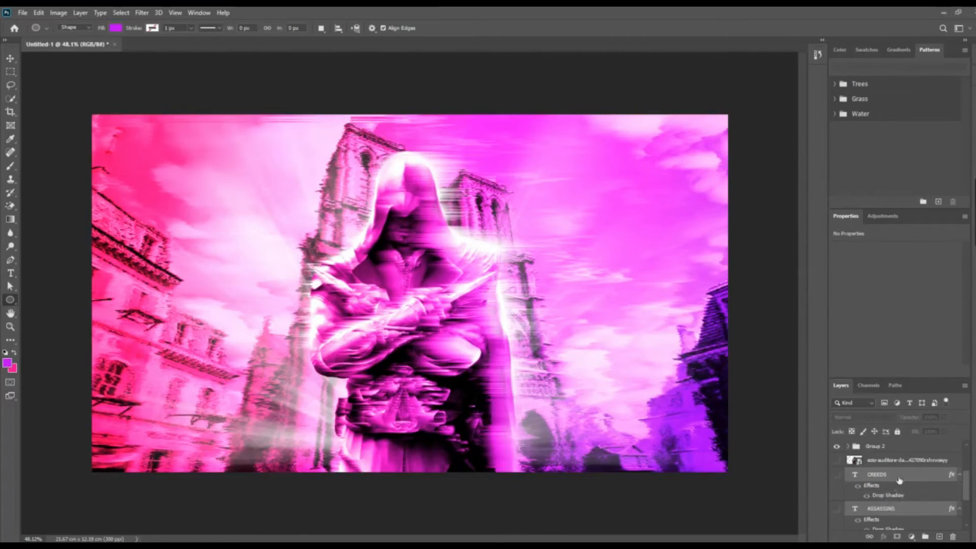
# - Show the ASSASSINS text behind the figure and its outlined copy in front
pyautogui.click(838, 510)
pyautogui.scroll(1, 839, 511)
pyautogui.scroll(1, 840, 510)
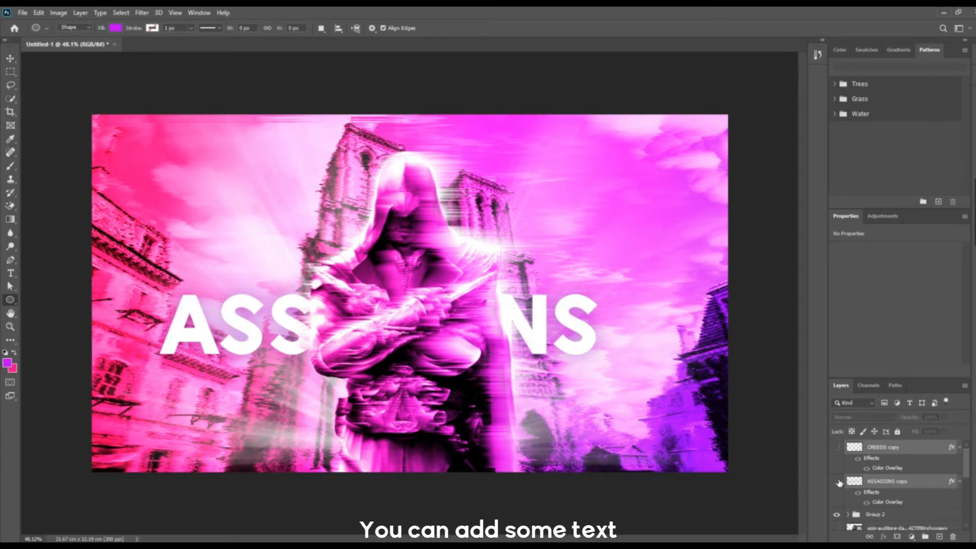
pyautogui.click(837, 481)
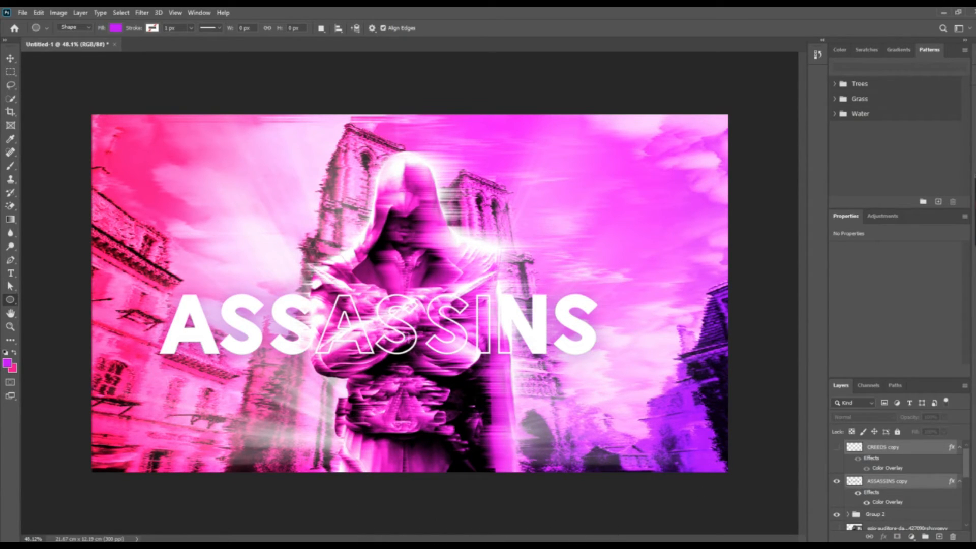
# - Show the CREEDS text behind the figure and its outlined copy in front
pyautogui.scroll(-1, 846, 493)
pyautogui.click(838, 509)
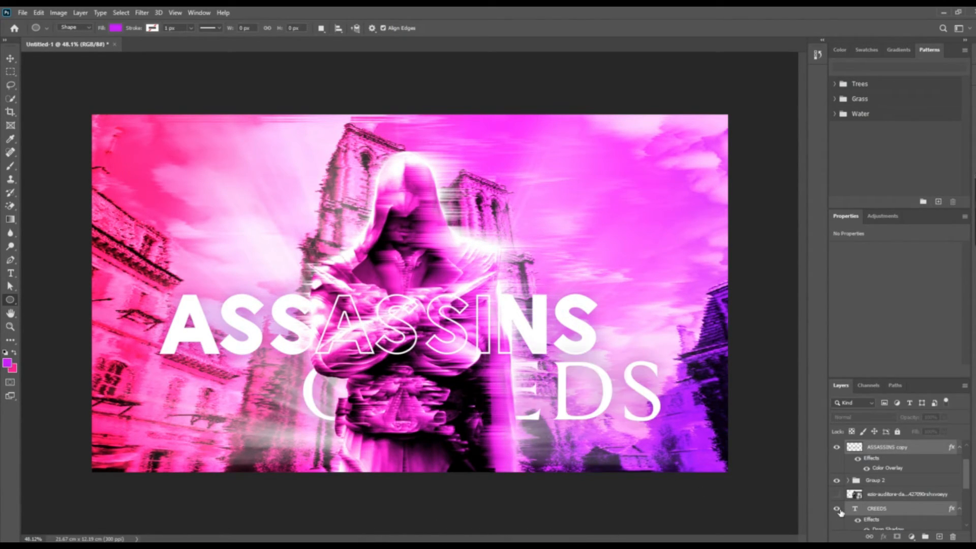
pyautogui.scroll(1, 841, 472)
pyautogui.click(838, 449)
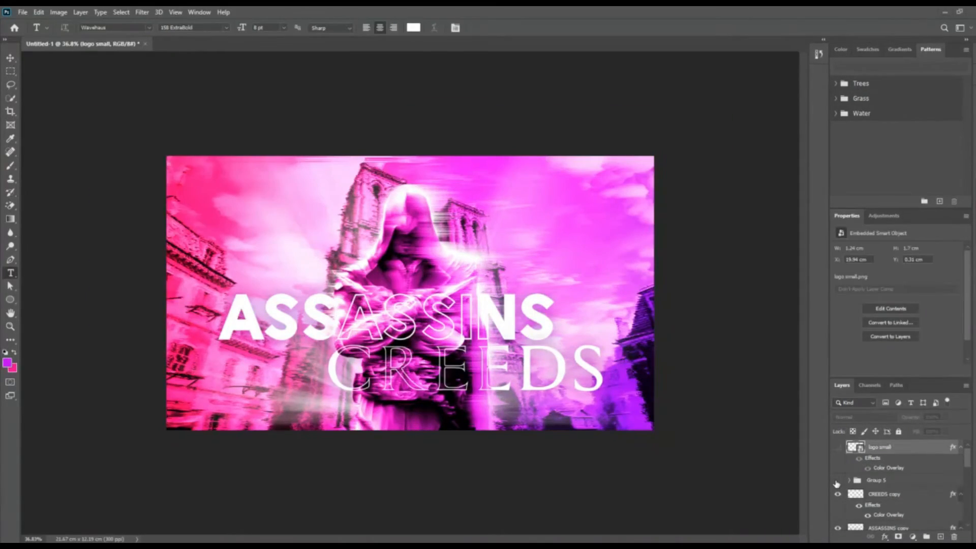
# - Show the white dot pattern in Group 5 and the small logo
pyautogui.click(838, 481)
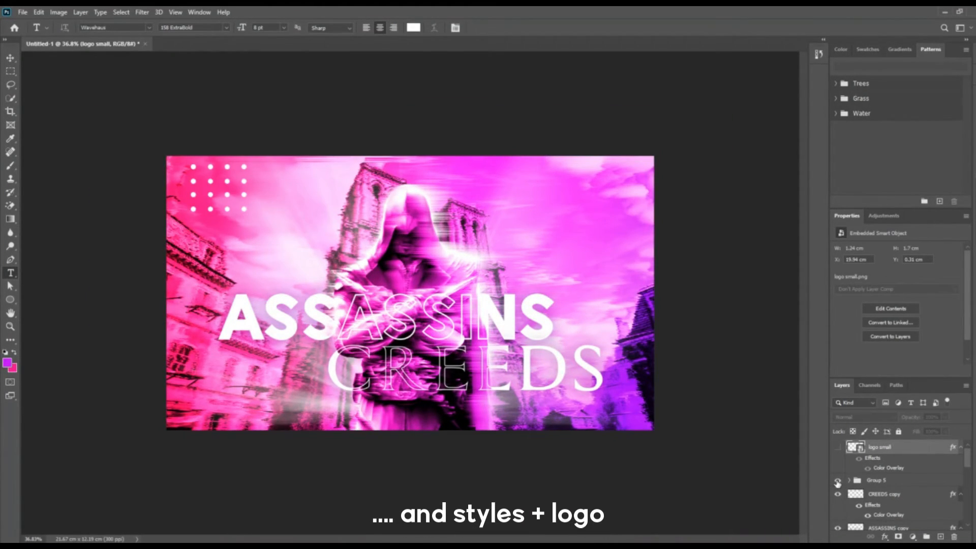
pyautogui.click(838, 448)
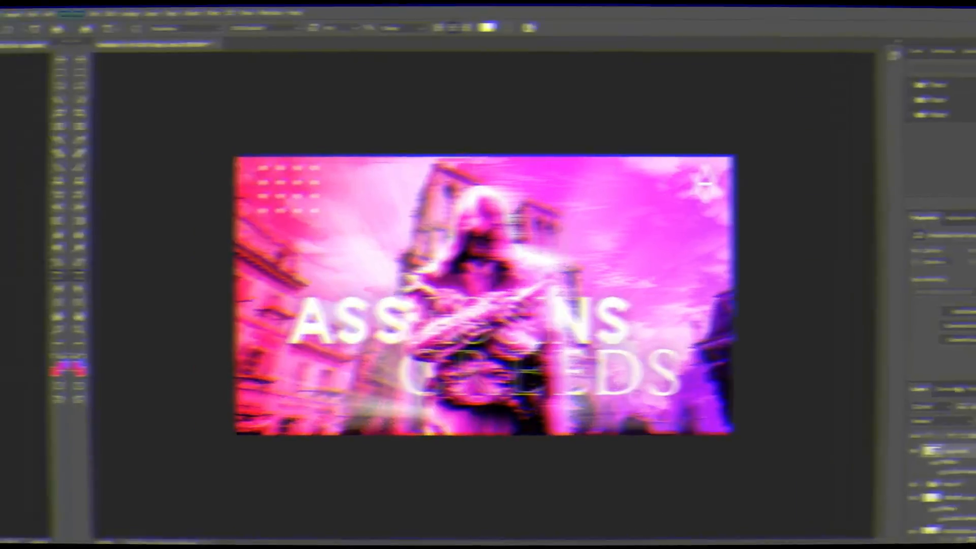